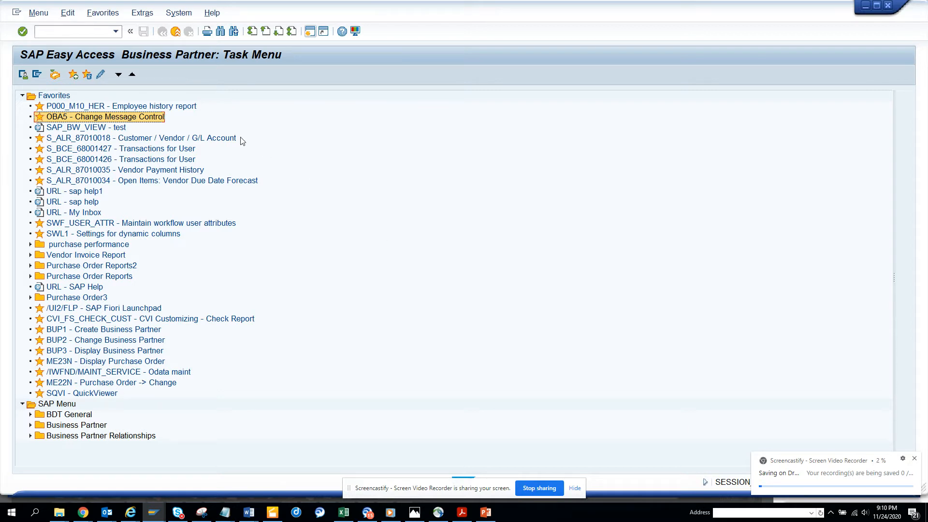
- Run transaction ME53N to display the purchase requisition and highlight its document number
left_click(70, 33)
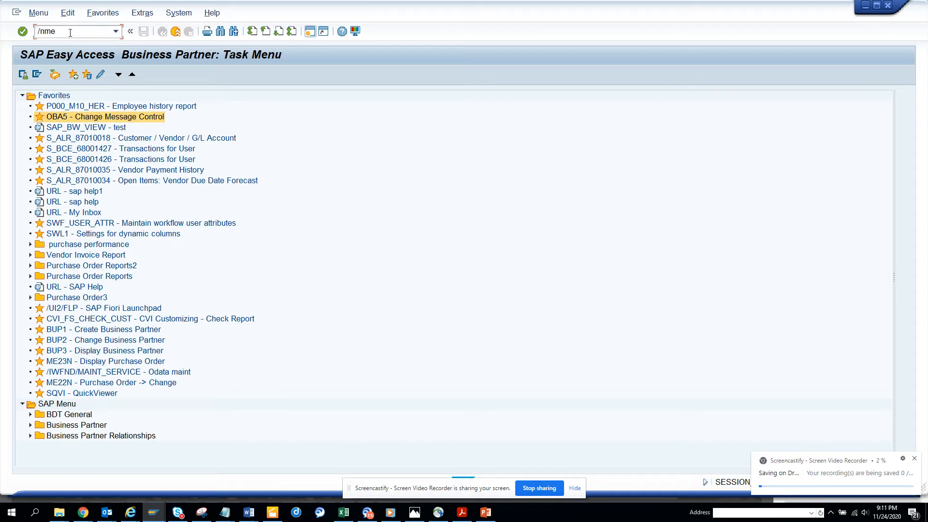
type("/nme53n")
key("Return")
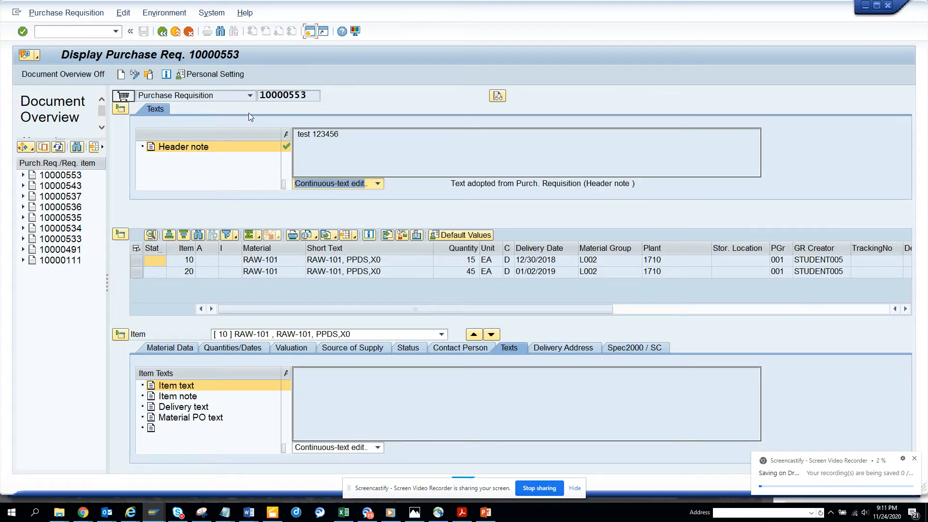
double_click(303, 96)
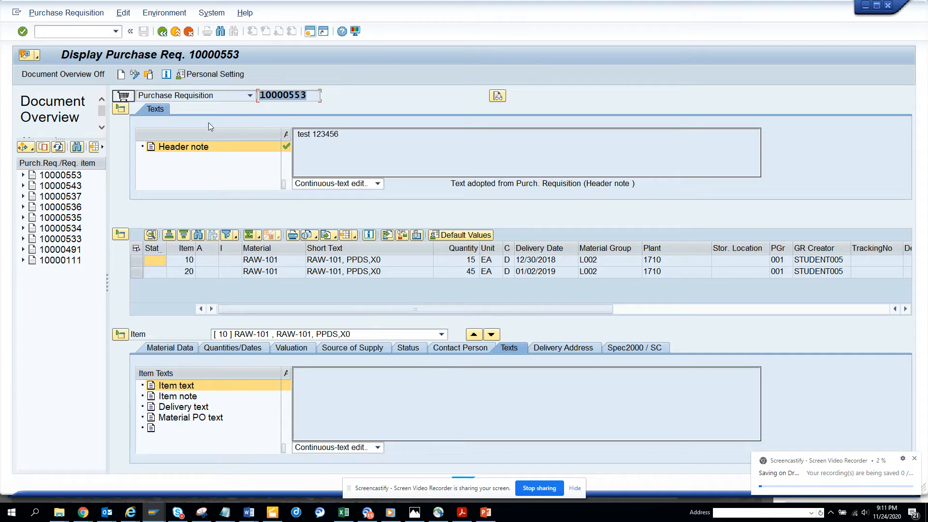
- Open the requisition's archived workflows selection and look up its BOR object type
left_click(38, 56)
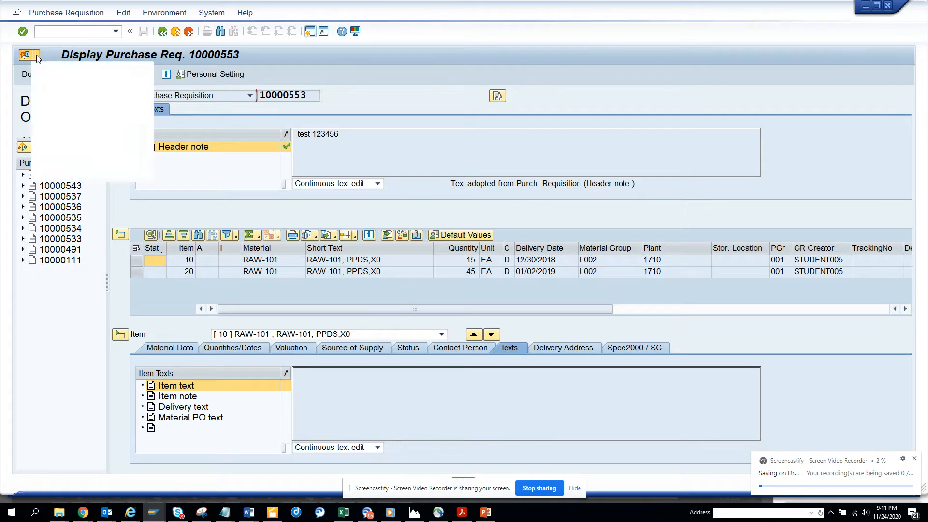
mouse_move(109, 139)
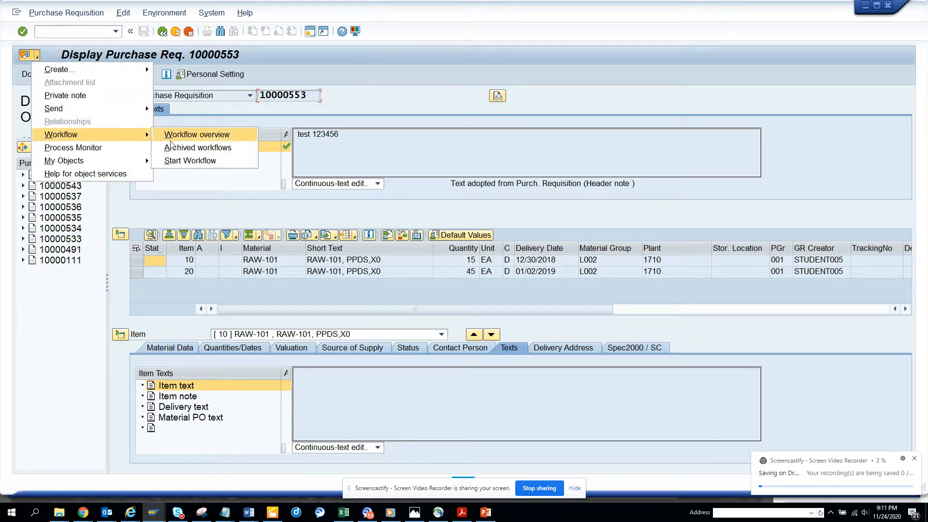
left_click(198, 147)
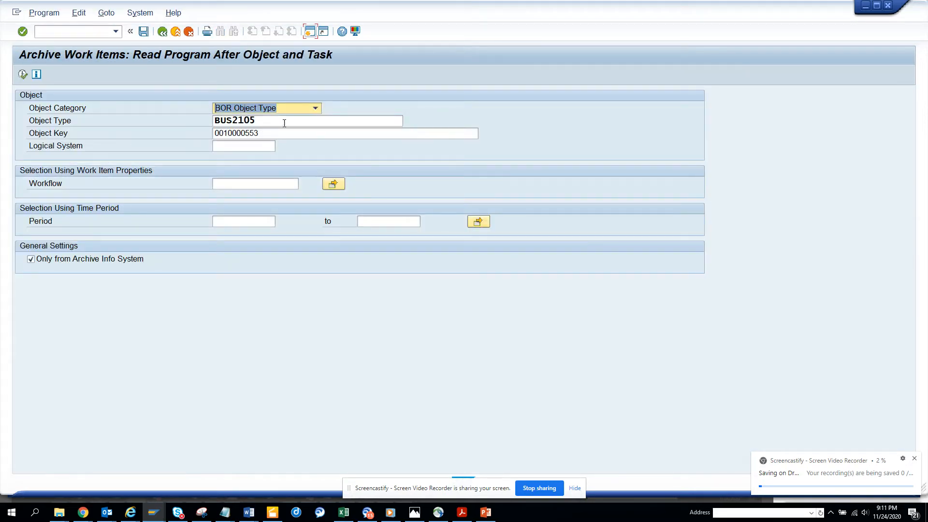
left_click_drag(284, 120, 140, 122)
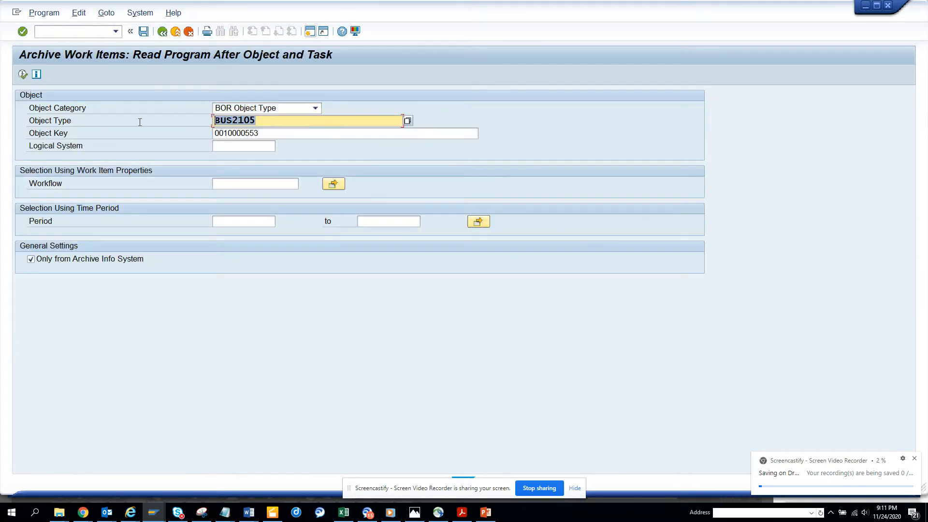
- Start a new session and run transaction PFTC for task maintenance
left_click(310, 32)
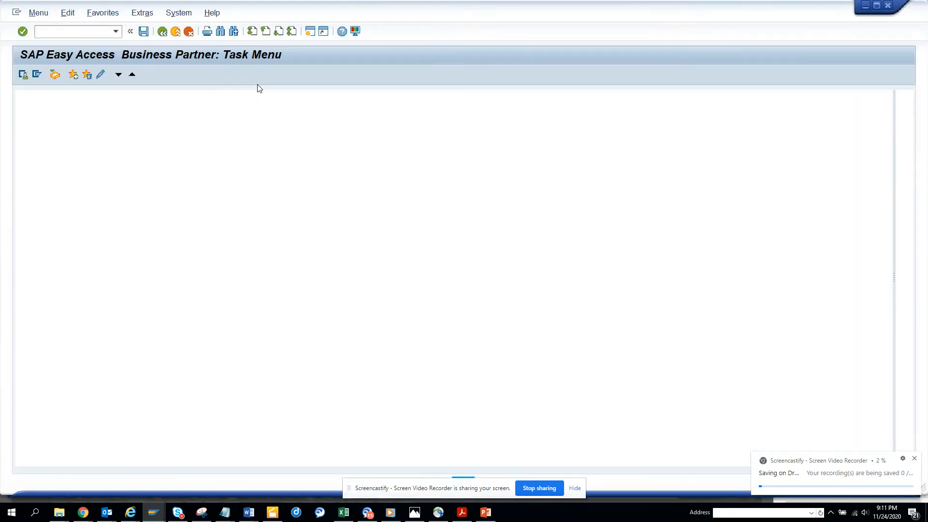
type("pf")
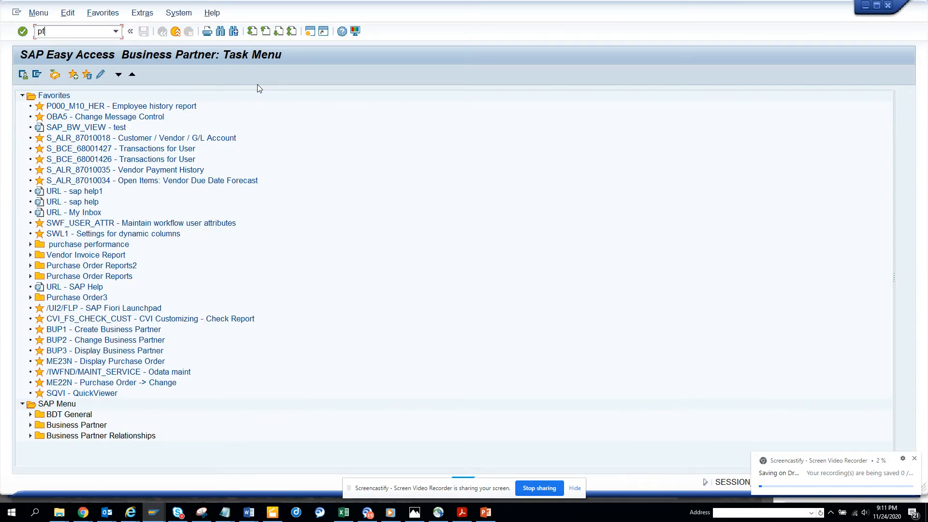
type("tc")
key("Return")
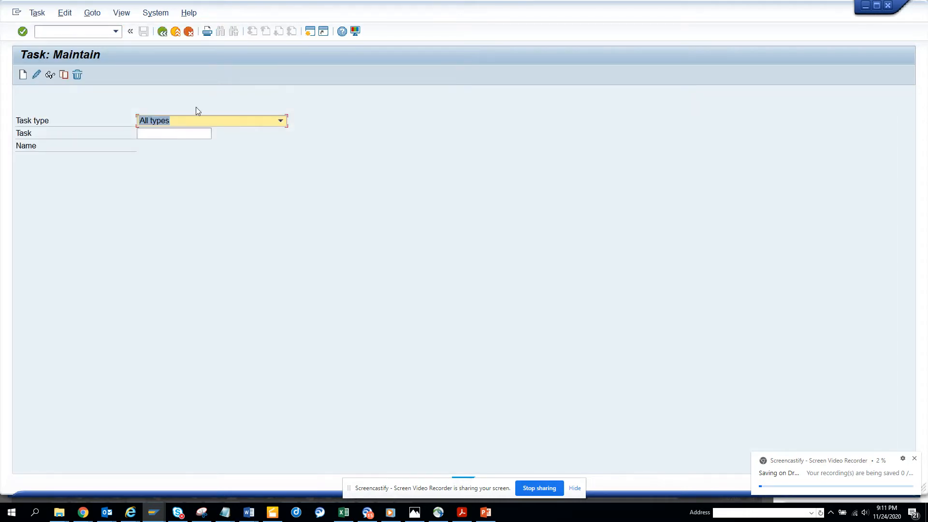
- Create a new task of type Workflow Template with the abbreviation zst11prwf
key("Down")
left_click(182, 131)
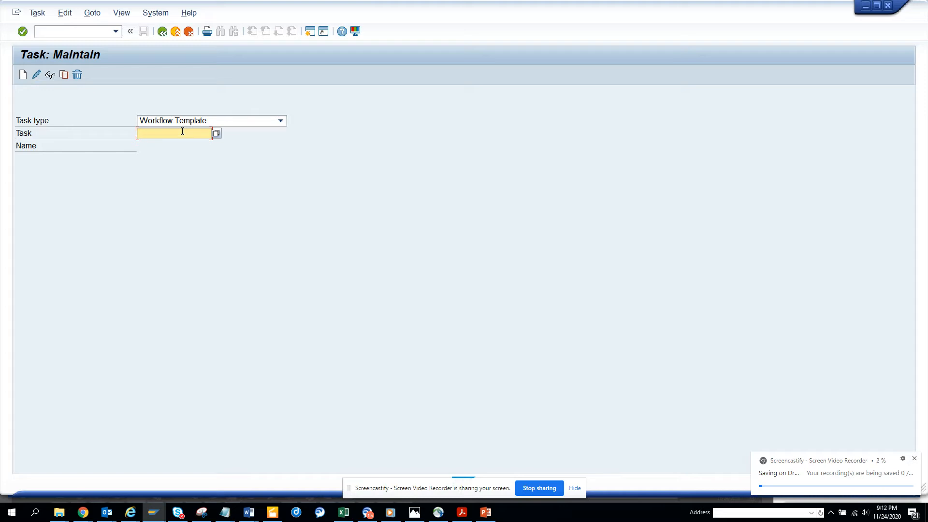
type("zwf")
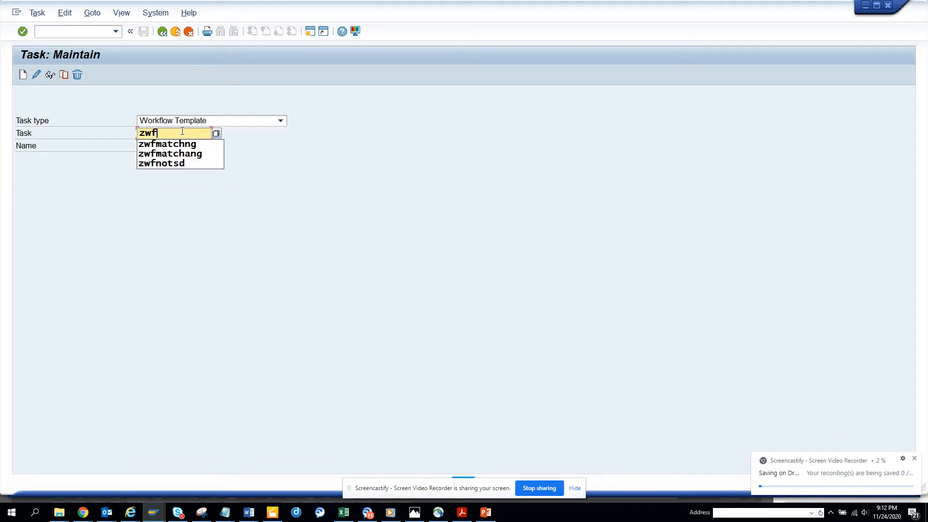
key("BackSpace")
key("BackSpace")
key("BackSpace")
type("zst11")
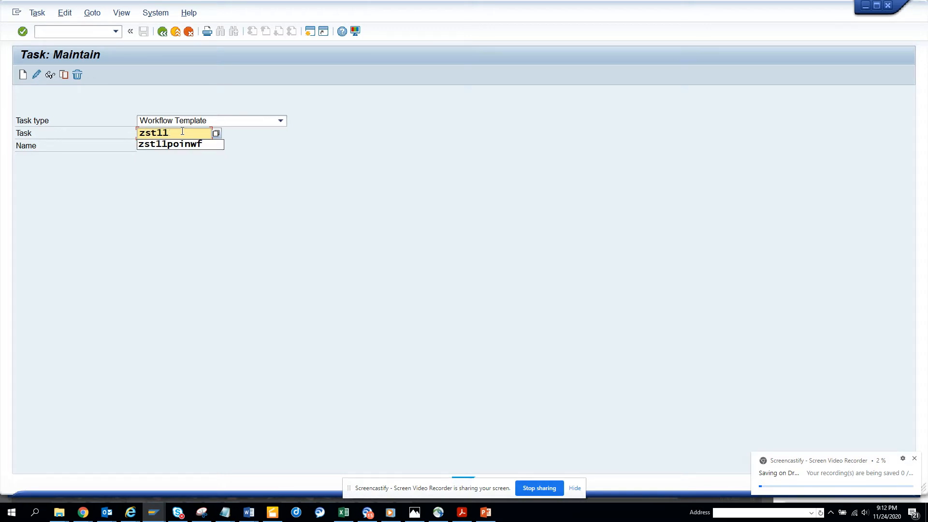
type("prwf")
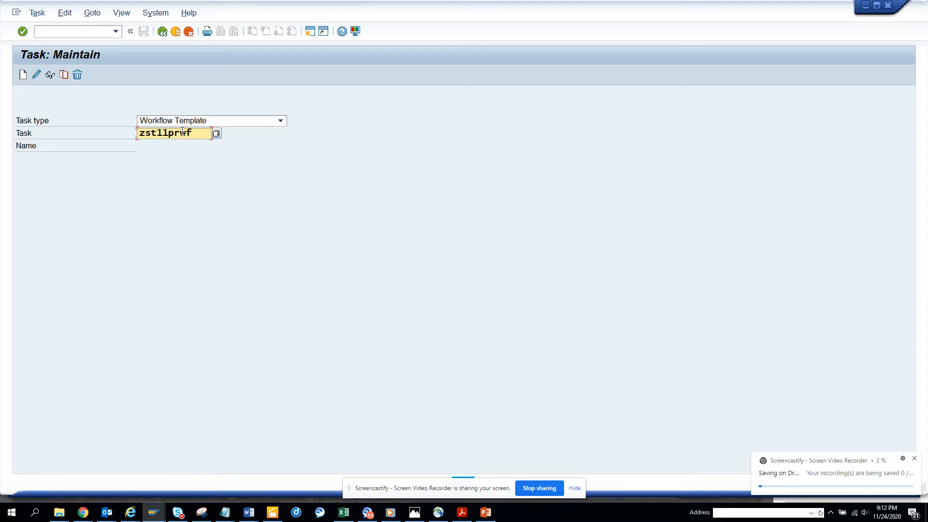
left_click(23, 75)
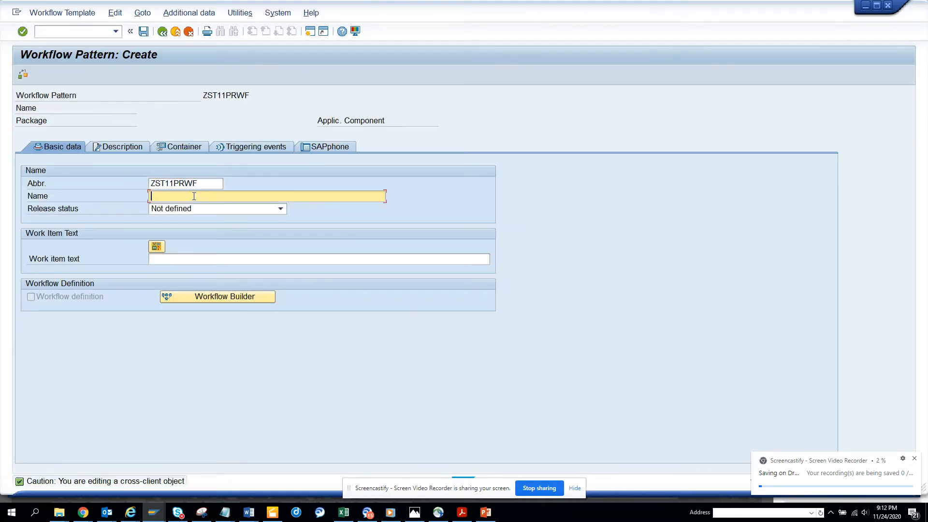
- Name the workflow template "Start PR Workflow Standalone"
type("Start O")
type("PR Workflow ")
type("from")
key("BackSpace")
key("BackSpace")
key("BackSpace")
type("Standalone")
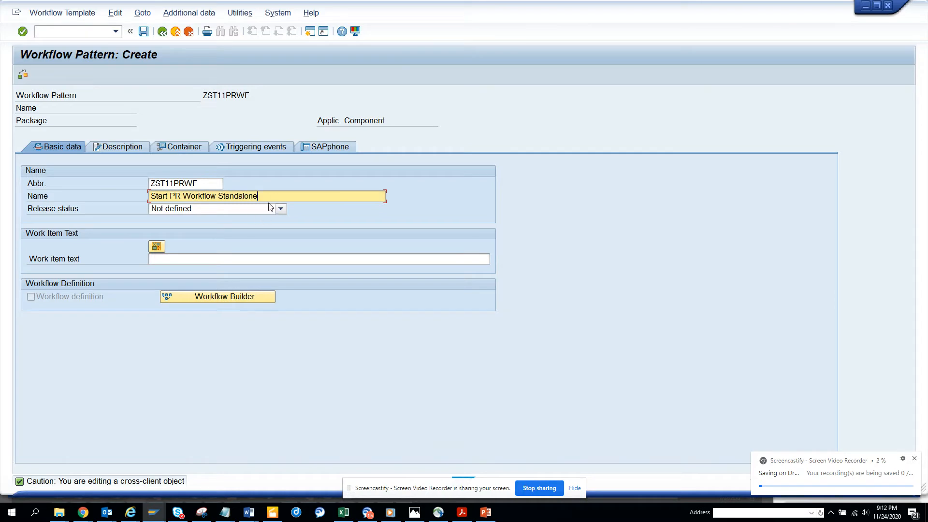
- Copy the template's name into the work item text and save the template as a local object
left_click_drag(264, 197, 37, 189)
key("ctrl+c")
left_click(177, 259)
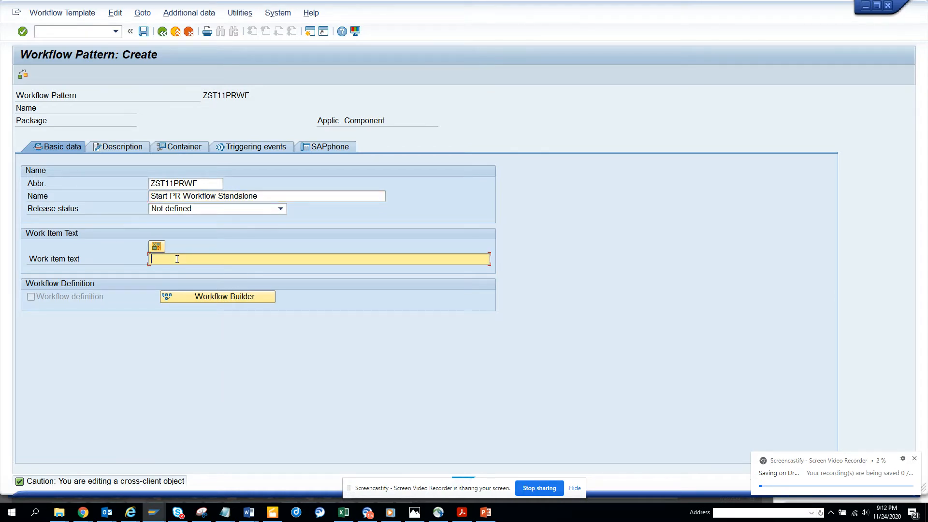
key("ctrl+v")
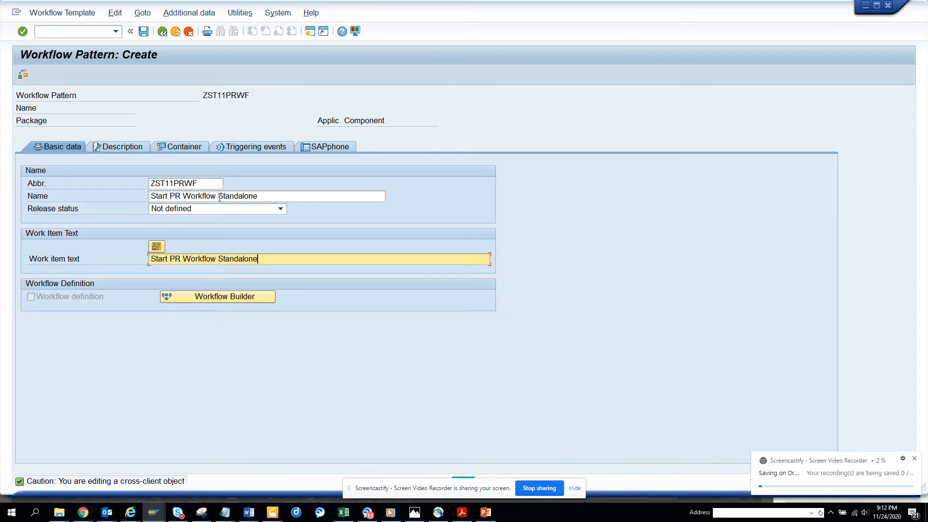
left_click(143, 32)
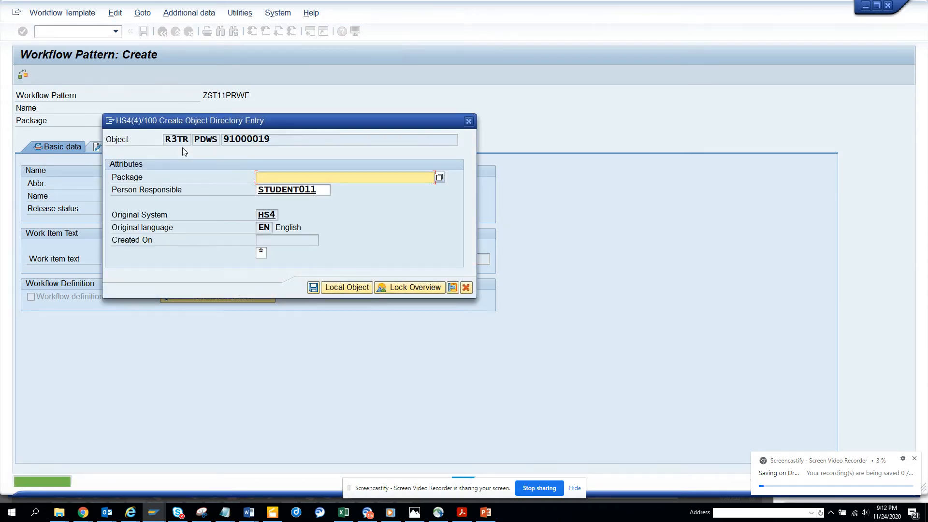
left_click(358, 288)
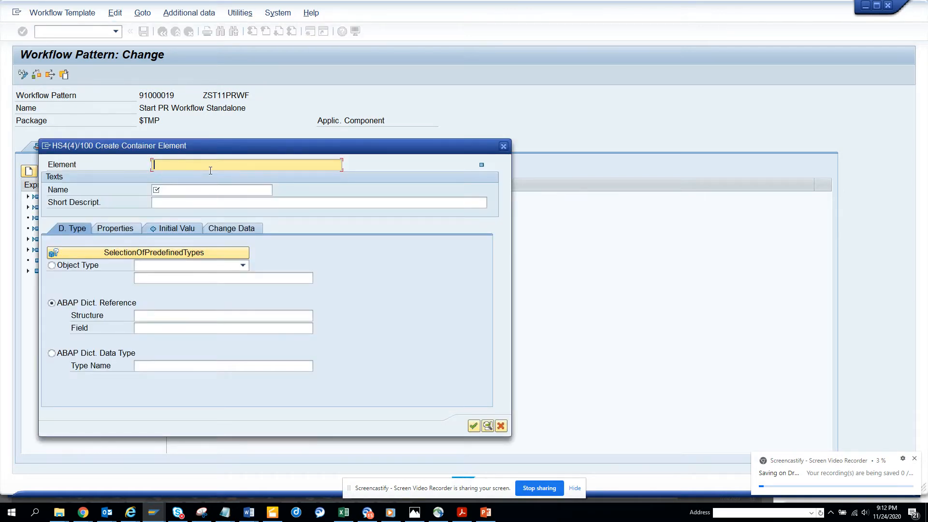
- Enter PurchaseREQ as the element, name and short description of a new container element
type("Pu")
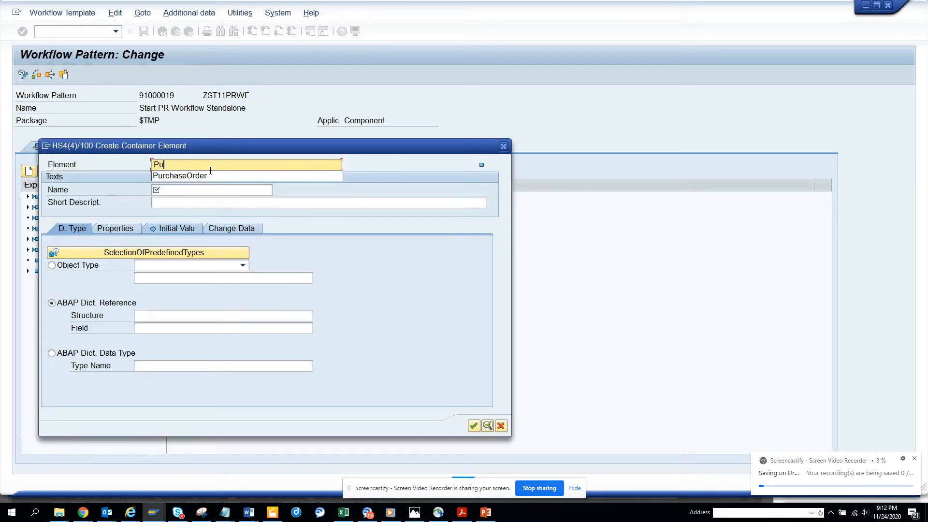
type("rchase Re")
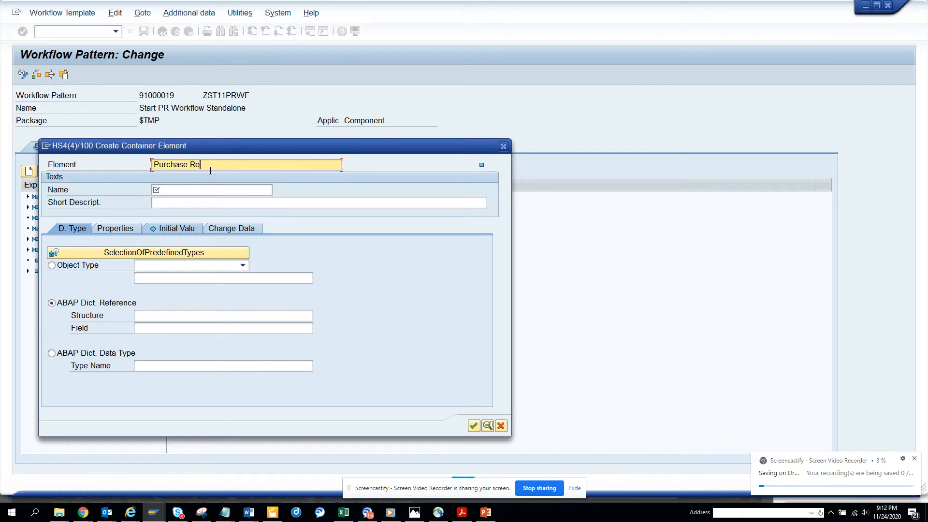
key("BackSpace")
key("BackSpace")
type("REQ")
key("Tab")
key("ctrl+v")
key("Tab")
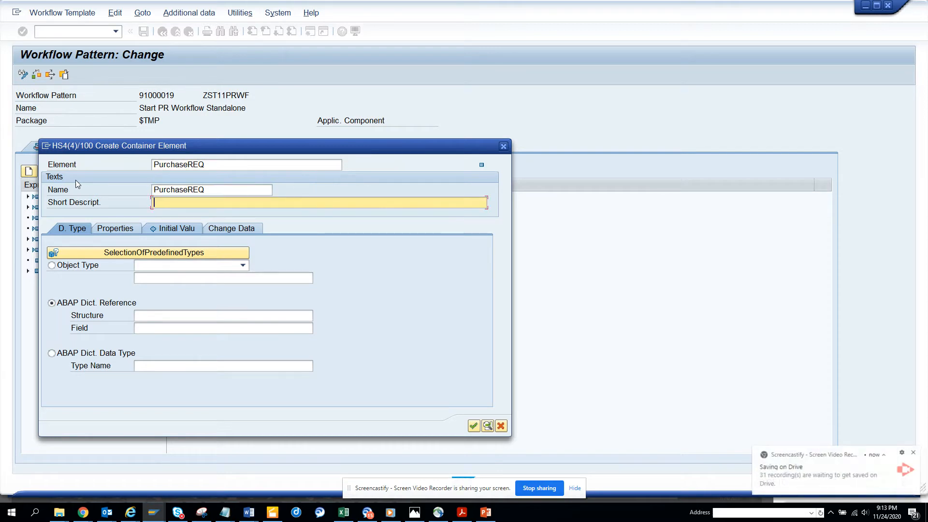
key("ctrl+v")
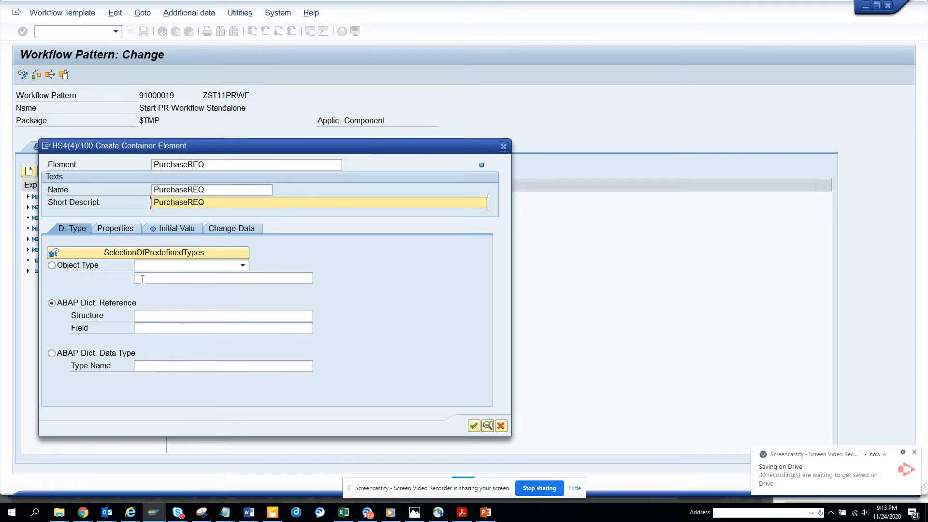
- Assign the BOR object type BUS2105 to the container element, checking the type against the archived work items session
left_click(94, 267)
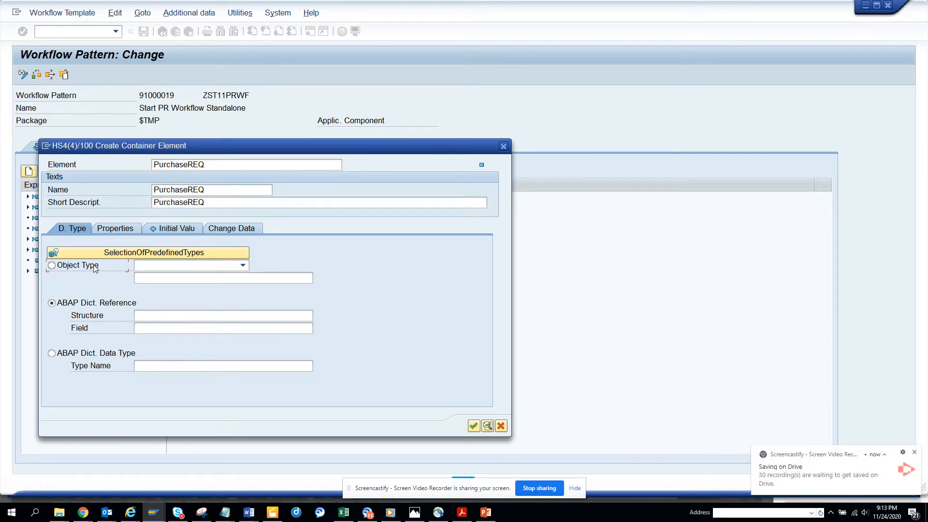
left_click(243, 265)
left_click(201, 286)
left_click(205, 279)
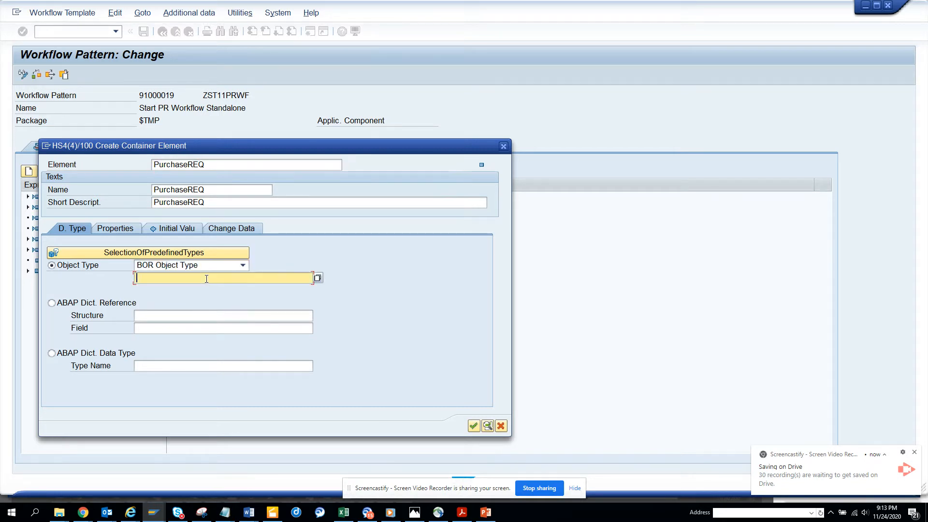
type("bus")
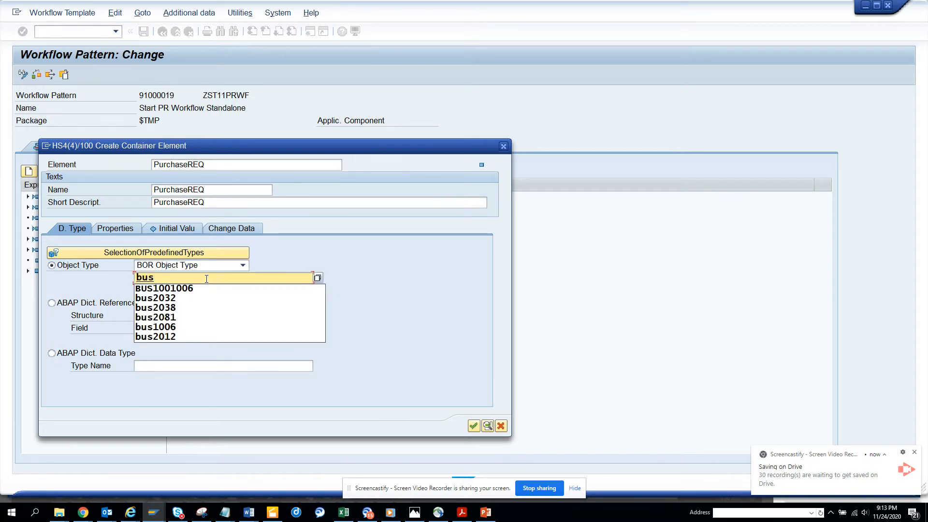
type("2")
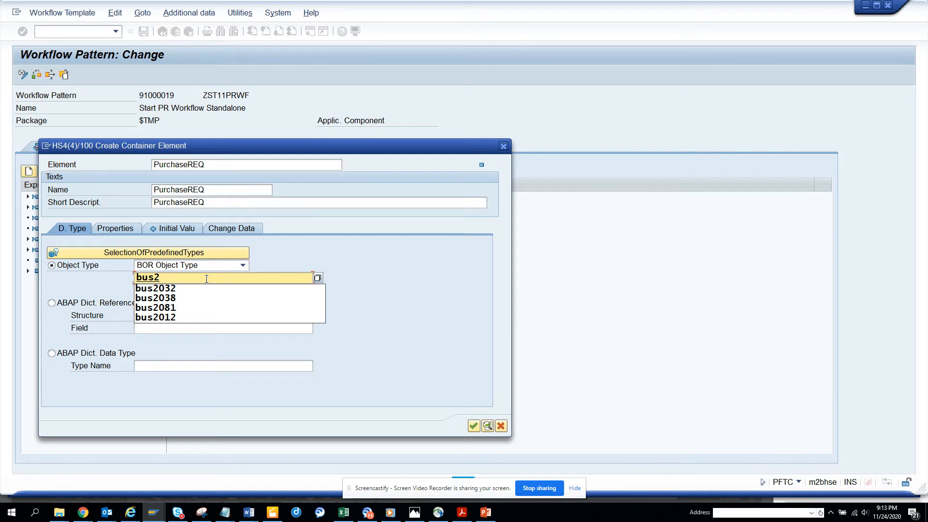
key("alt+Tab")
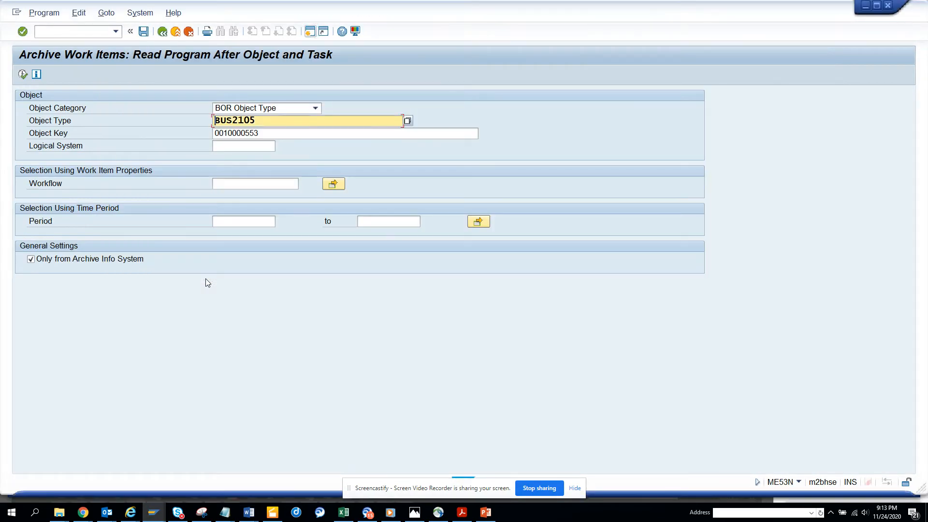
key("alt+Tab")
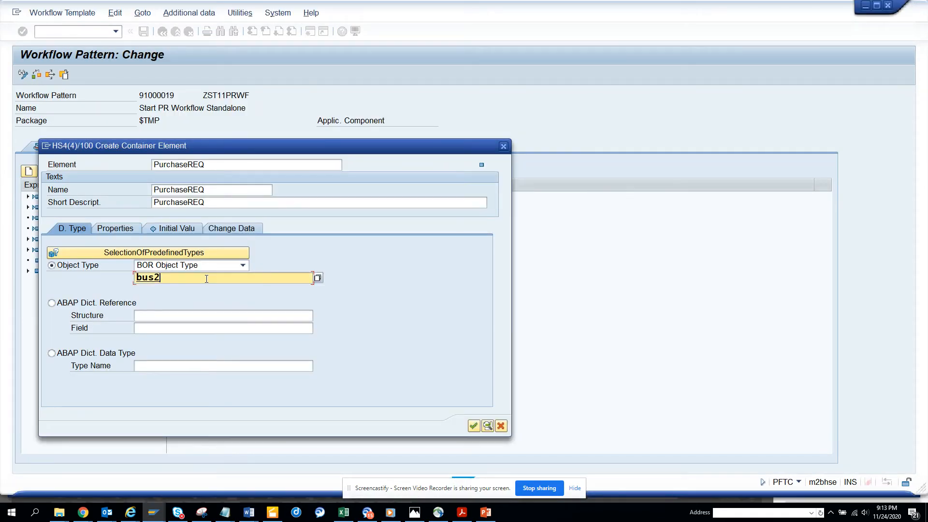
type("105")
- Set the container element's parameter settings to Import and Export, confirm the element, and save the workflow template
left_click(125, 226)
left_click(57, 266)
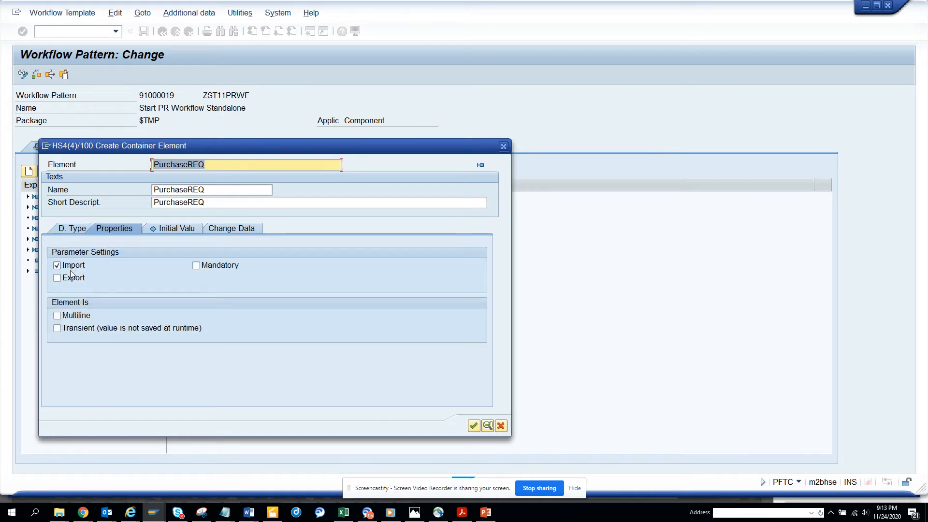
left_click(71, 276)
key("Return")
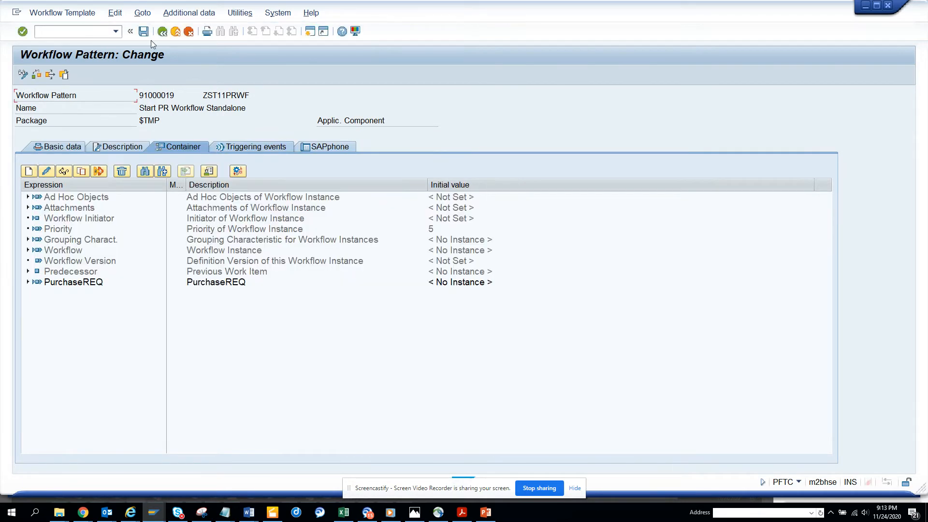
left_click(143, 31)
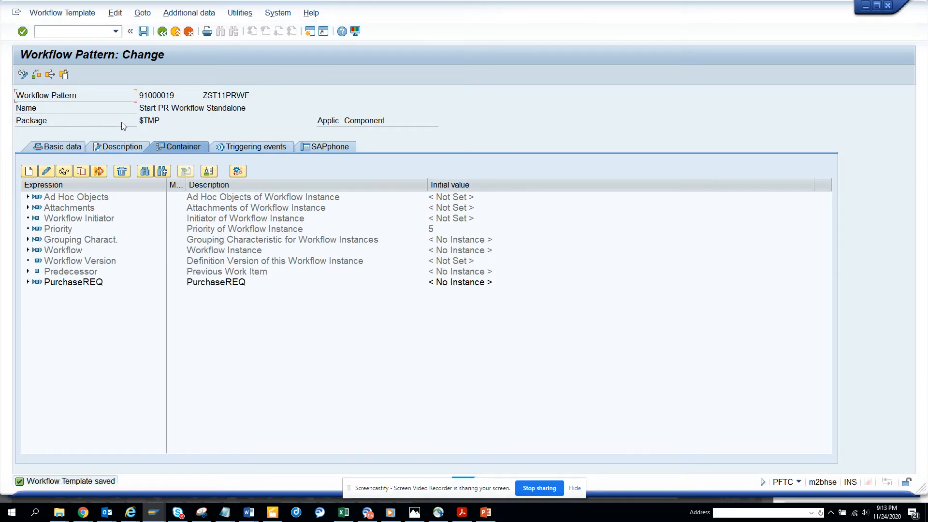
- Open the template's workflow definition in the Workflow Builder from its basic data
left_click(63, 147)
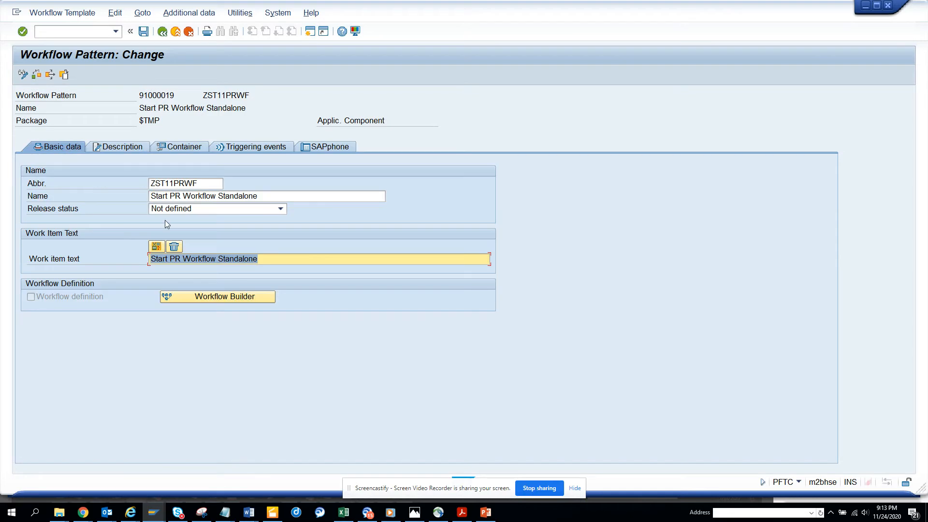
left_click(203, 294)
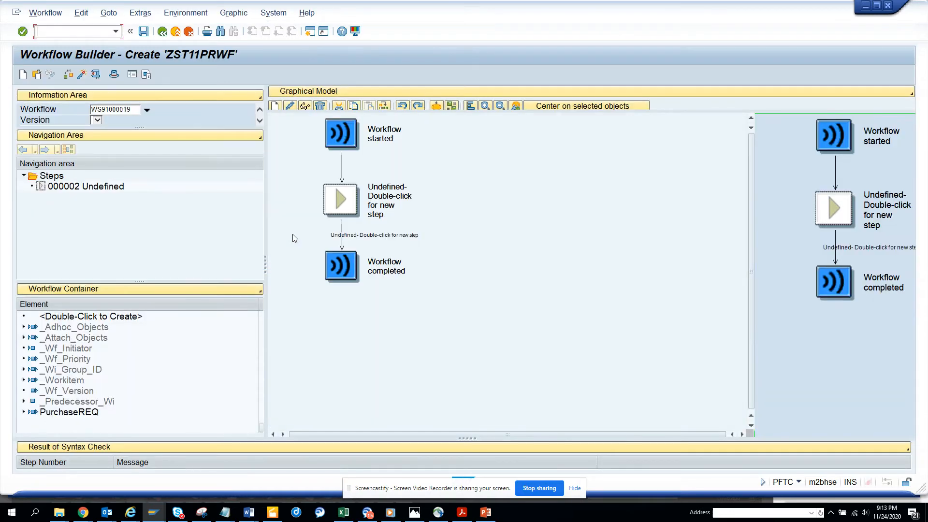
- Create a User Decision step in place of the undefined workflow step and title it "Test PR Workflow"
right_click(377, 198)
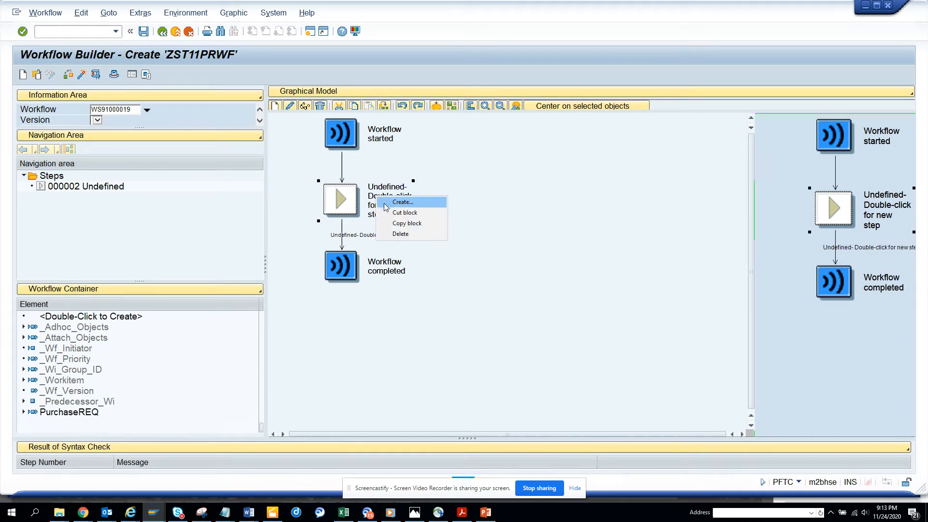
left_click(385, 204)
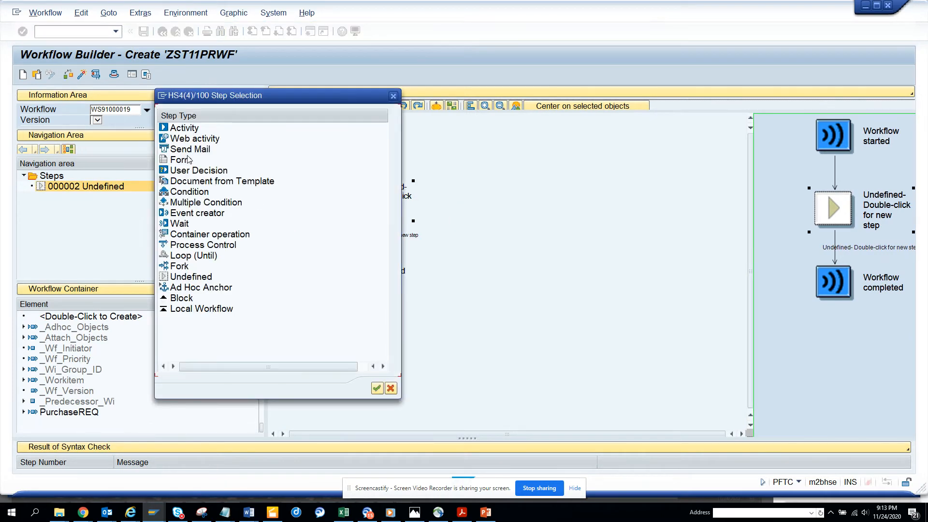
double_click(197, 170)
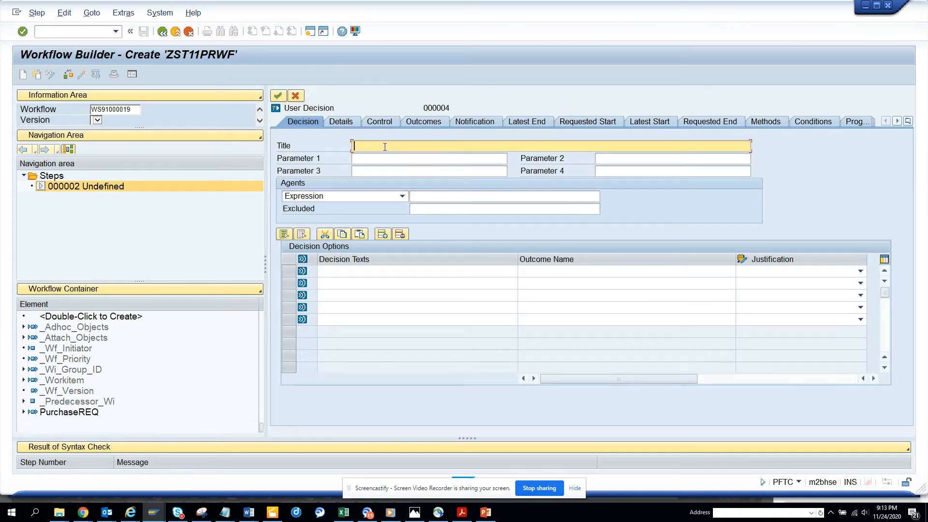
type("Test PR Workflow")
- Assign the workflow initiator expression &_WF_INITIATOR& as the agent of the user decision
left_click(439, 194)
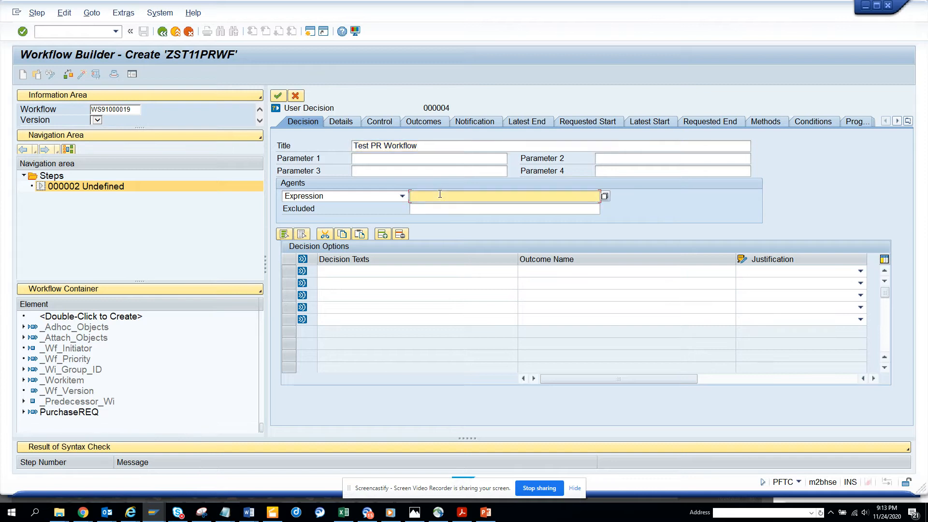
left_click(605, 198)
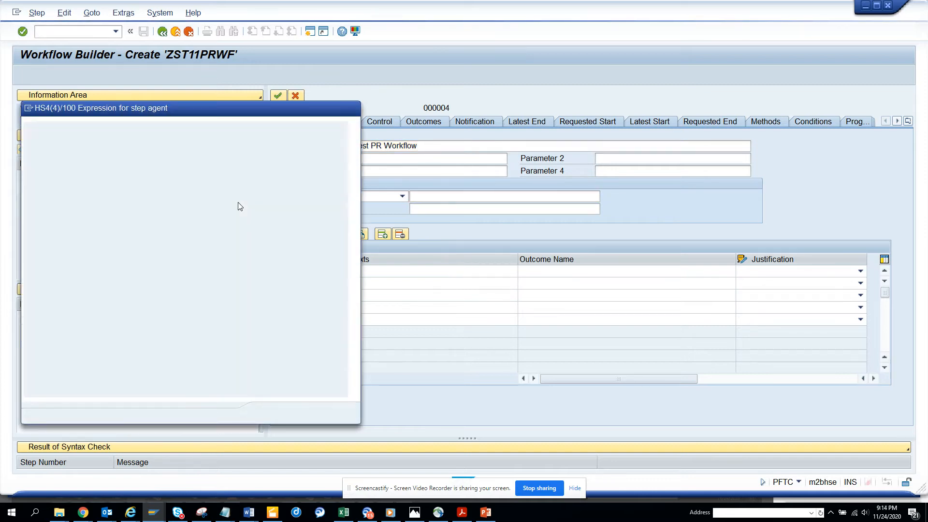
double_click(95, 167)
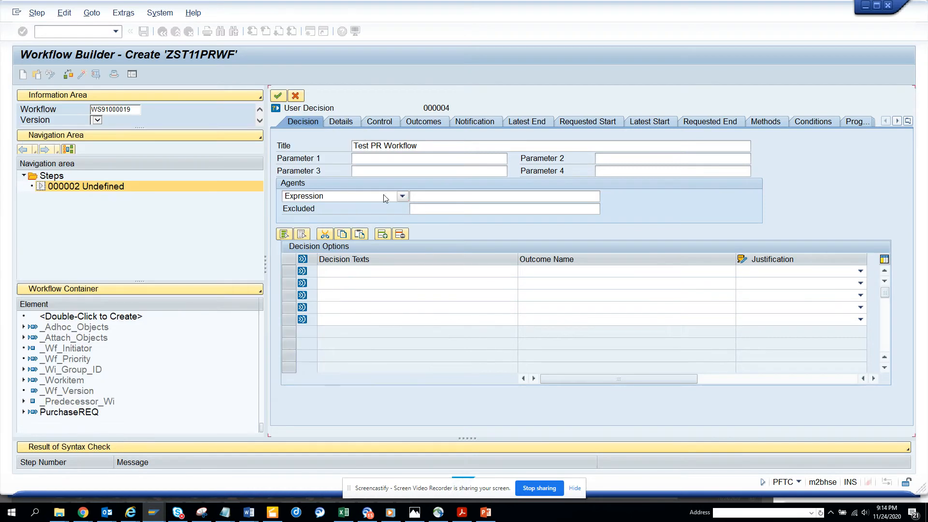
- Define two decision options, Approve and Reject, using the same words for their decision texts and outcome names
left_click(347, 270)
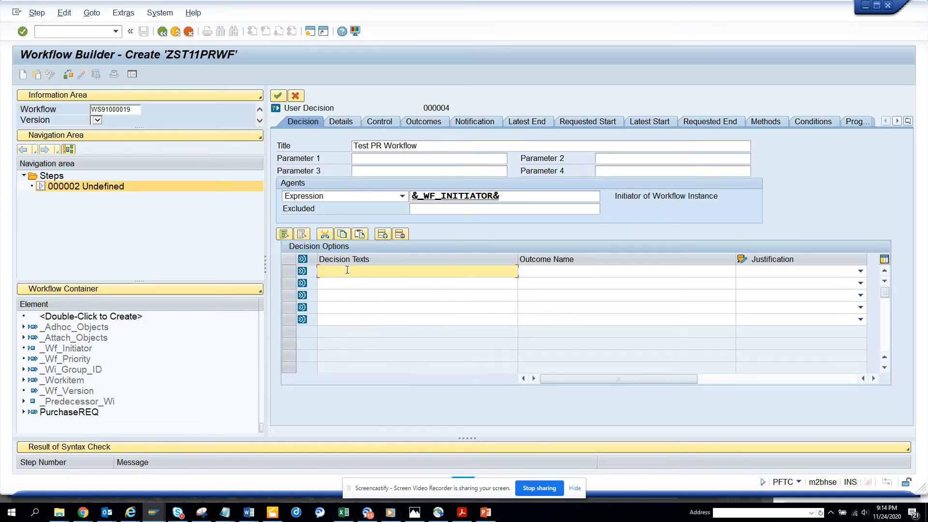
type("Approve")
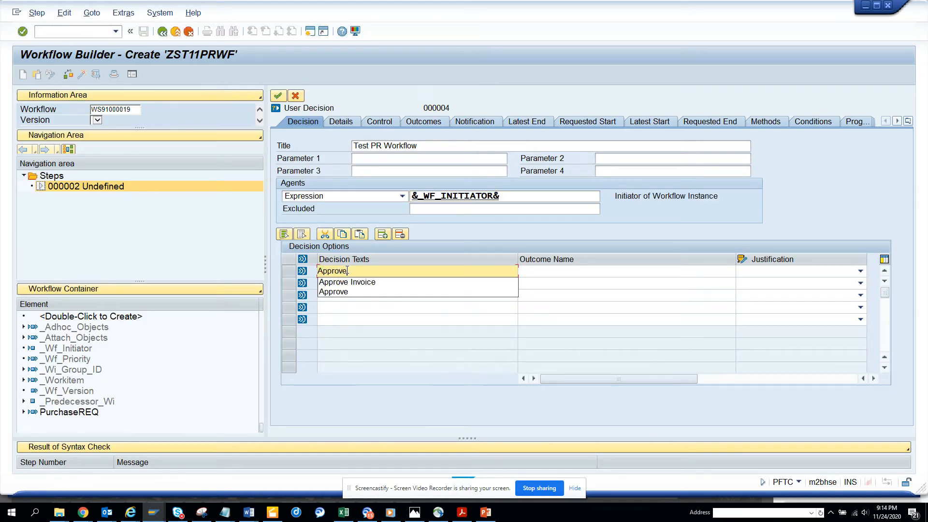
key("Tab")
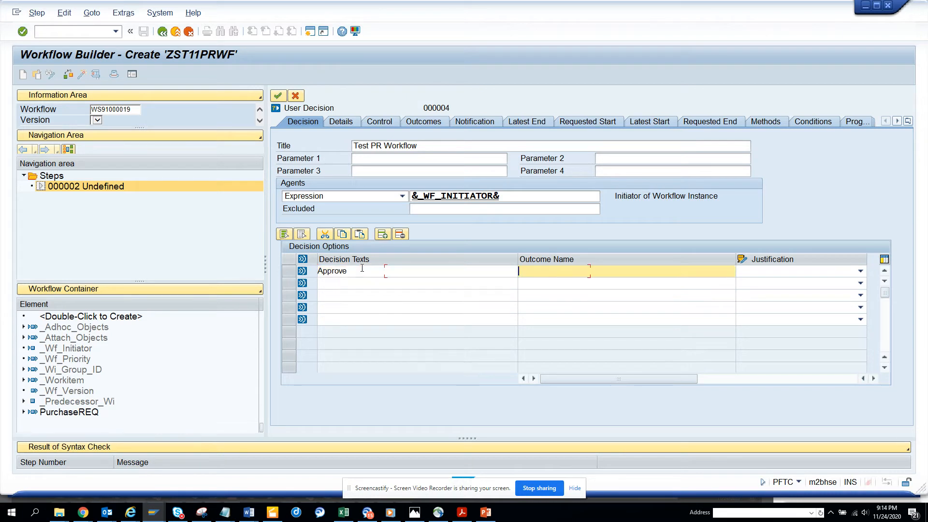
type("Approve")
left_click_drag(378, 272, 233, 276)
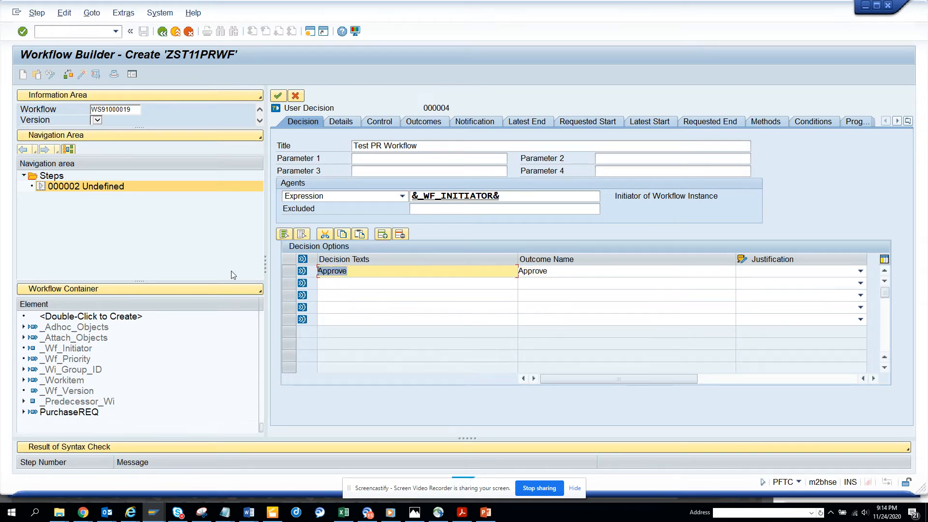
left_click(348, 284)
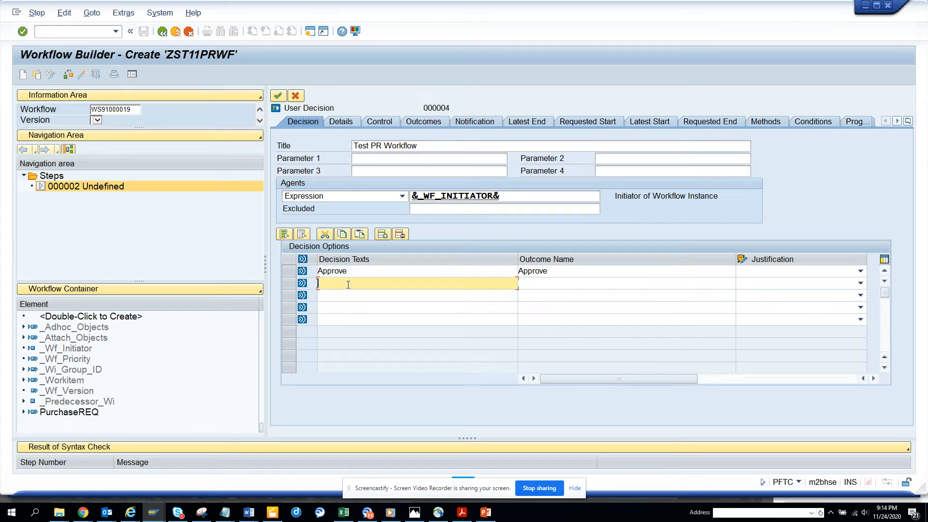
type("Reject")
key("Tab")
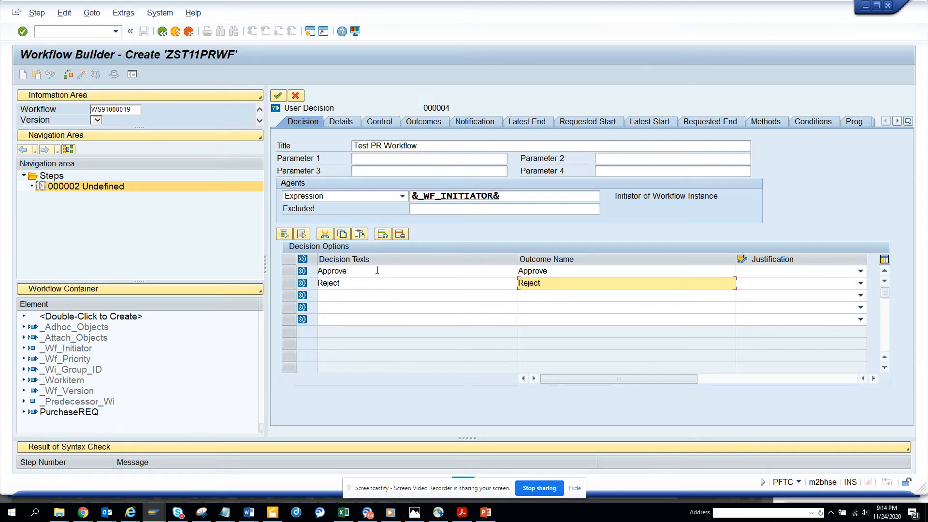
left_click_drag(365, 270, 186, 295)
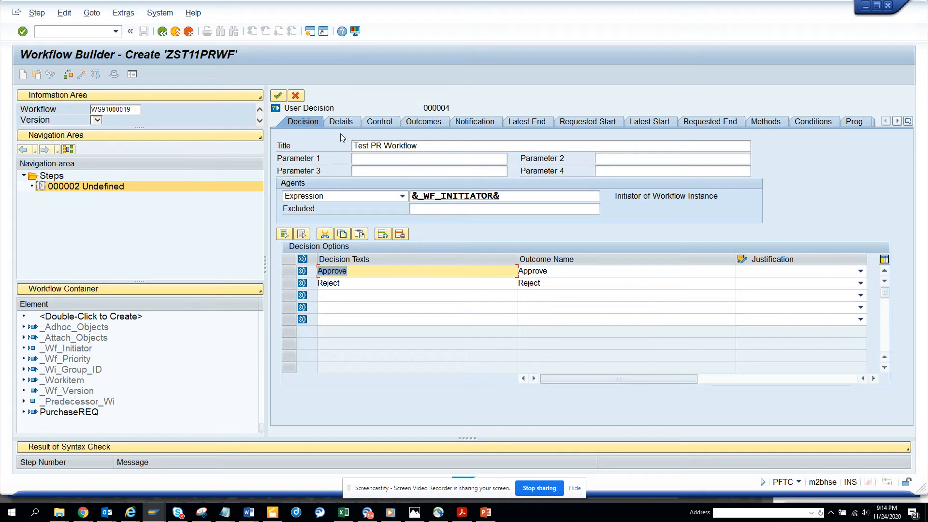
- Check the decision's control settings, transfer the step to the workflow model and activate the workflow definition
left_click(375, 123)
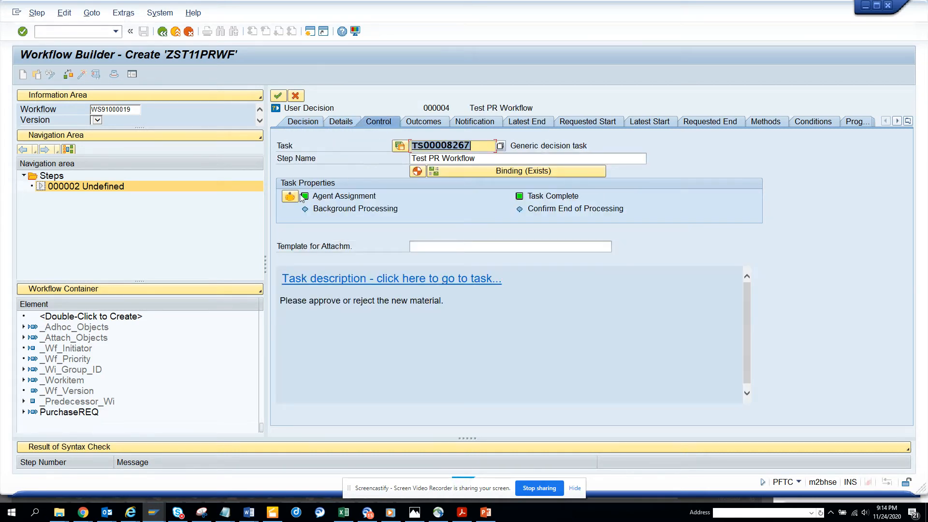
left_click(278, 96)
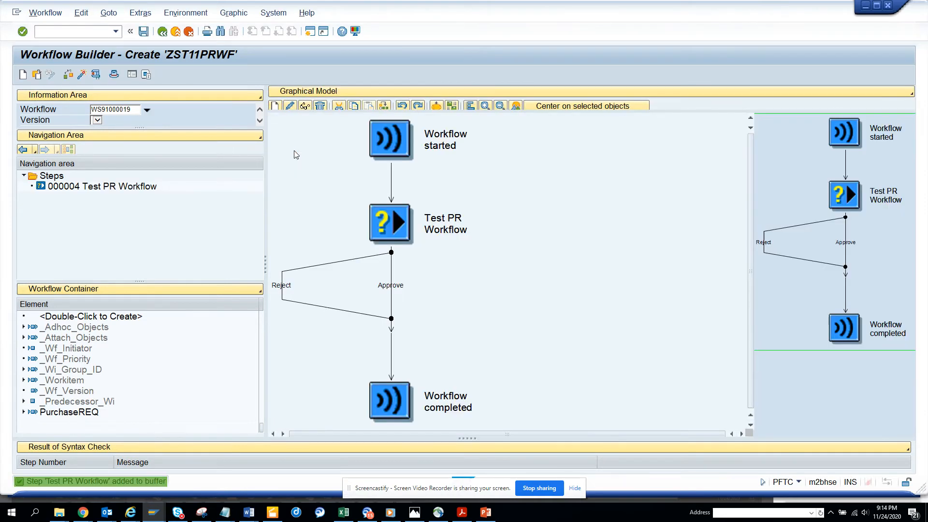
left_click(82, 76)
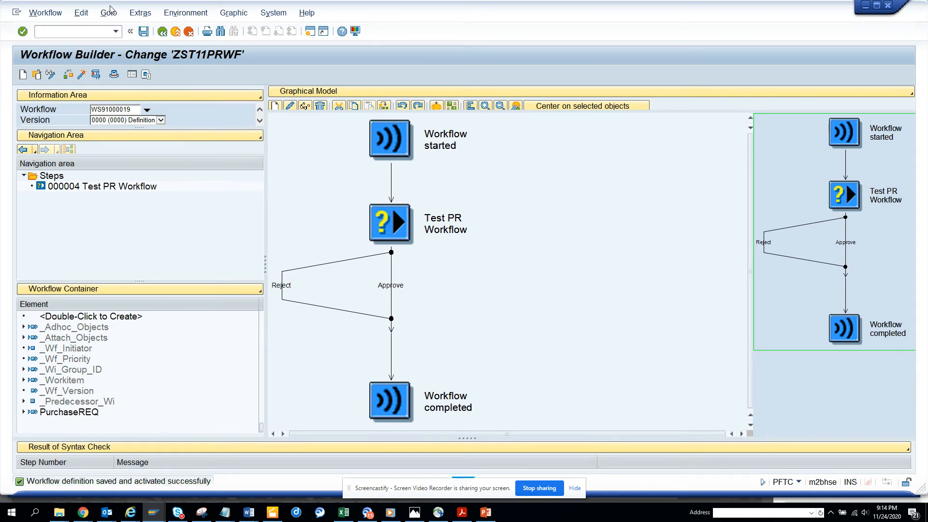
- Classify the workflow template as a General Task in its agent assignment and return to the template's basic data
left_click(162, 32)
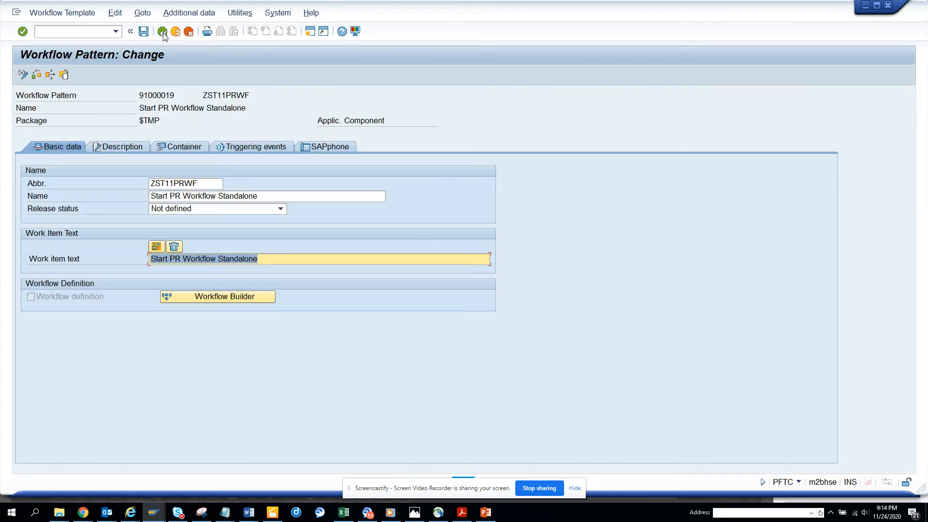
left_click(188, 13)
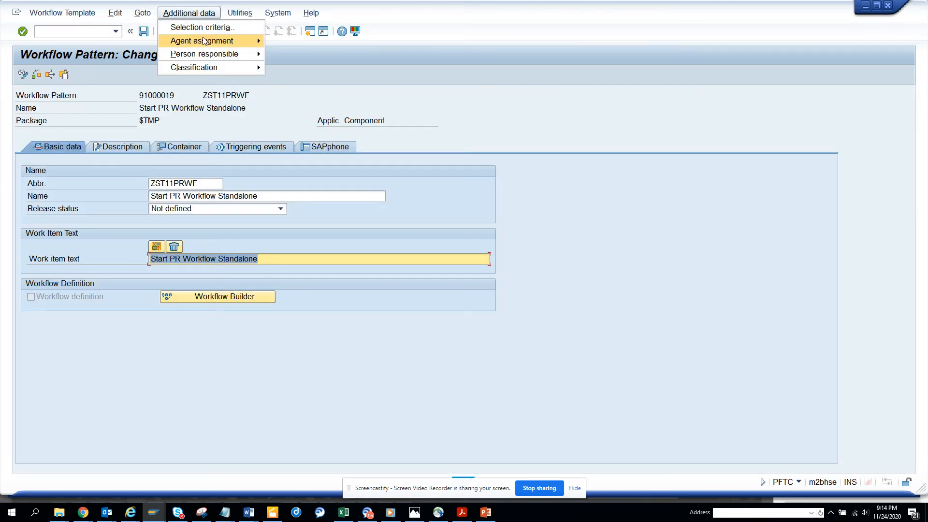
mouse_move(207, 41)
left_click(285, 41)
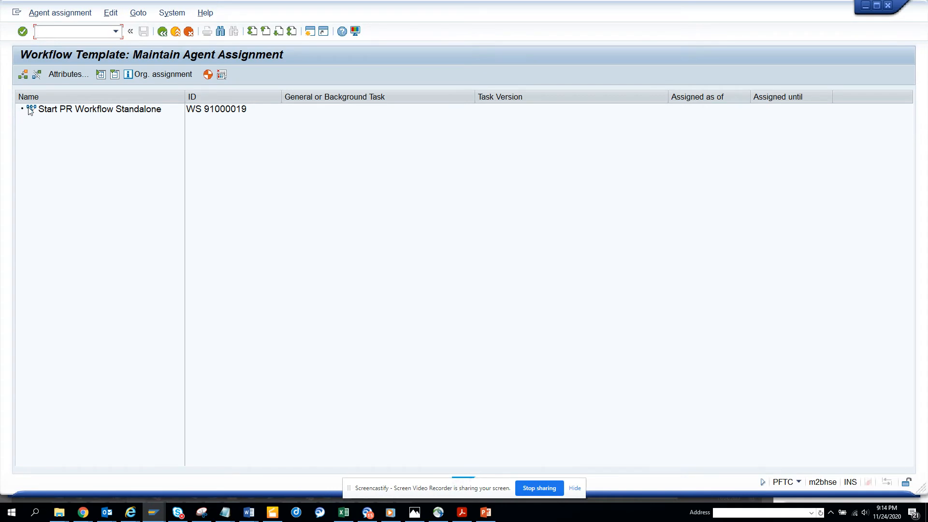
left_click(31, 111)
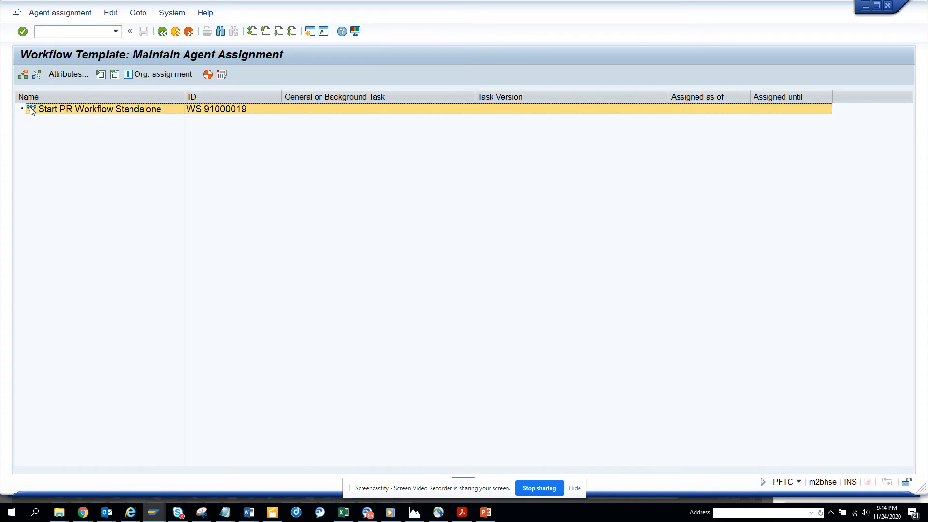
left_click(71, 77)
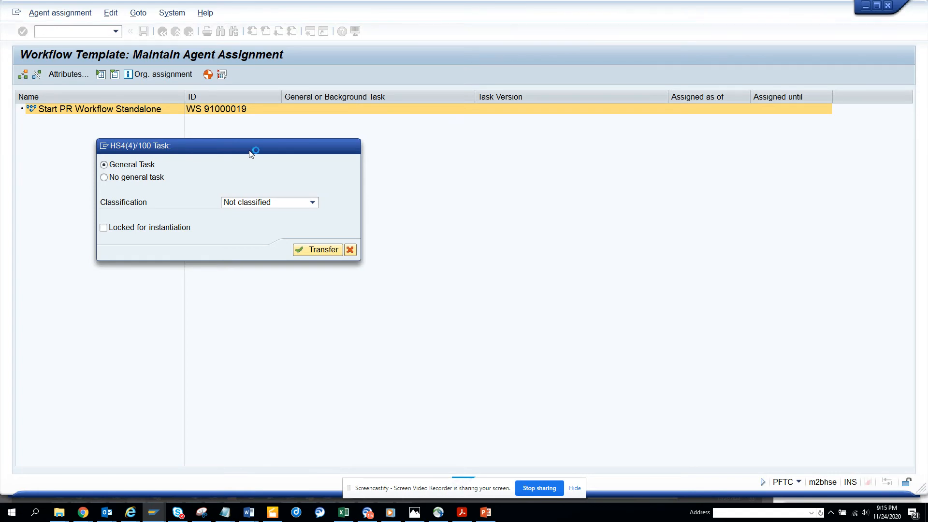
key("Return")
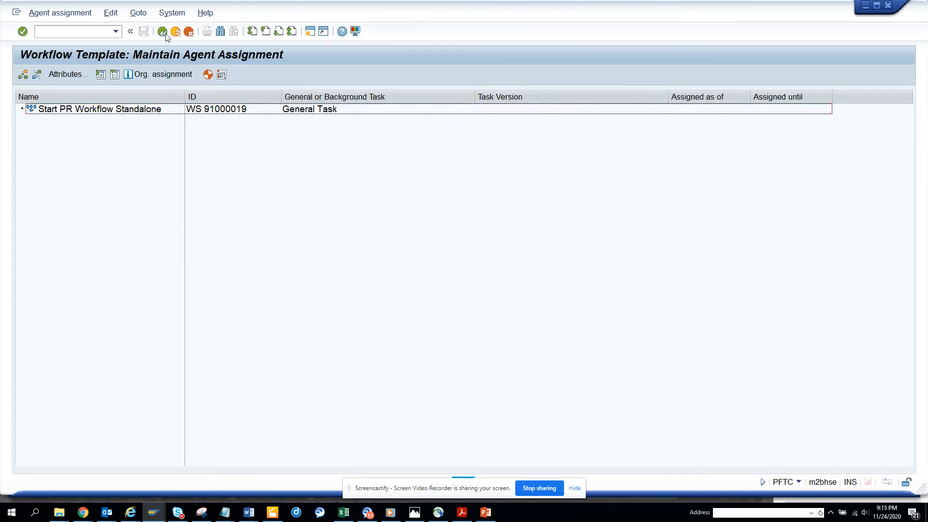
left_click(162, 31)
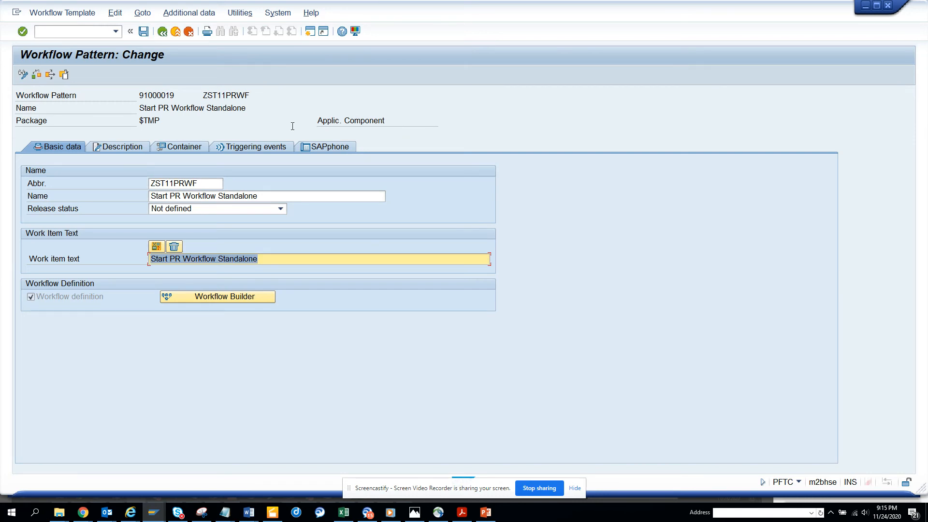
- Switch to the purchase requisition session and start workflow ZST11PRWF for the displayed requisition through its object services
key("alt+Tab")
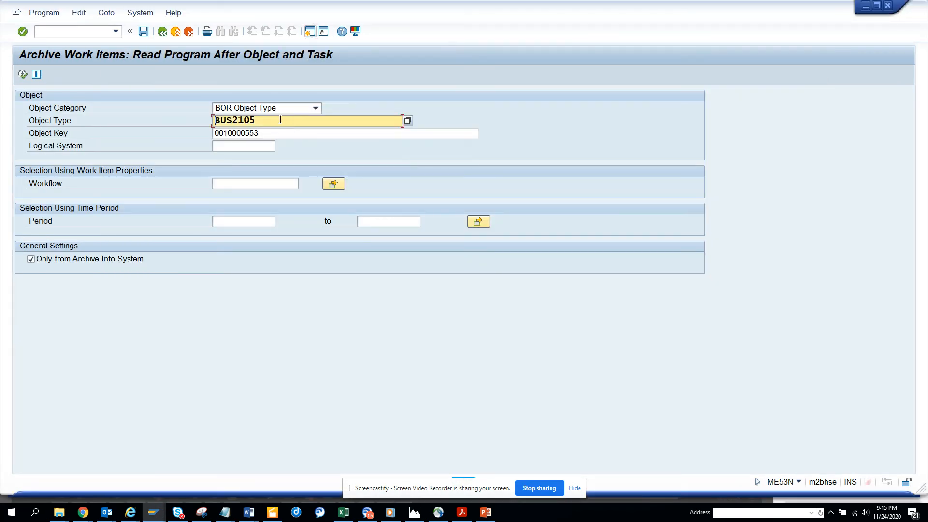
left_click(176, 32)
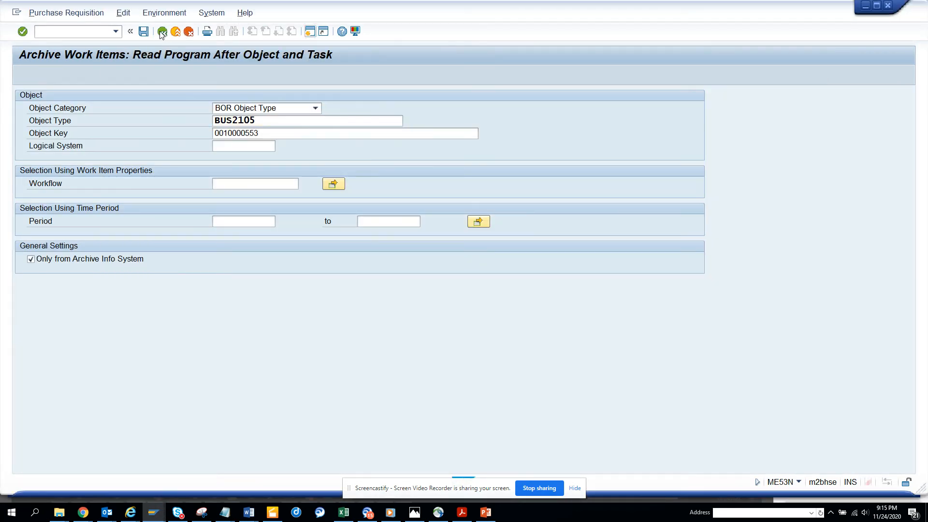
left_click(36, 57)
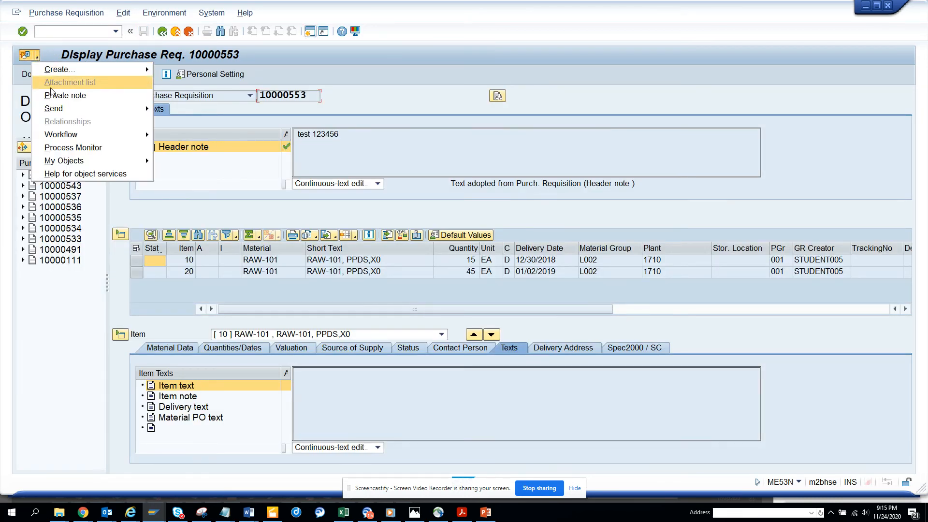
mouse_move(121, 135)
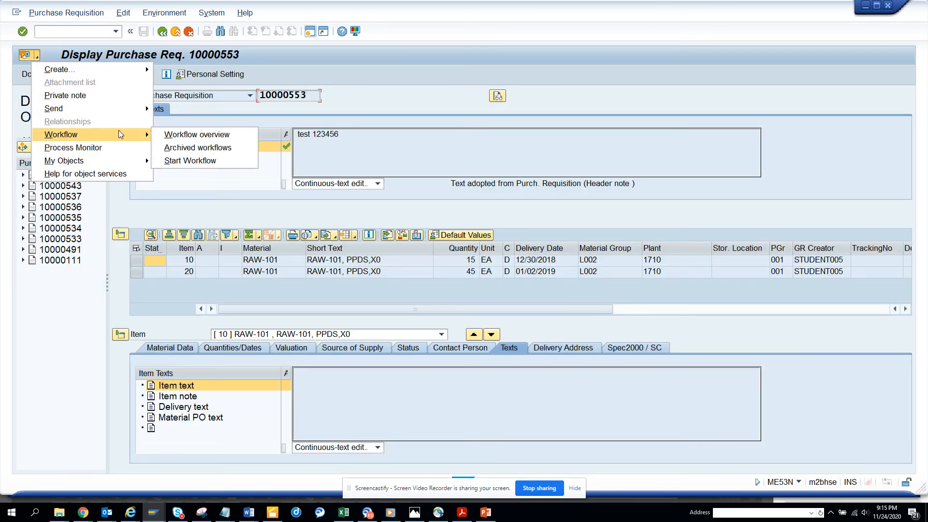
left_click(192, 160)
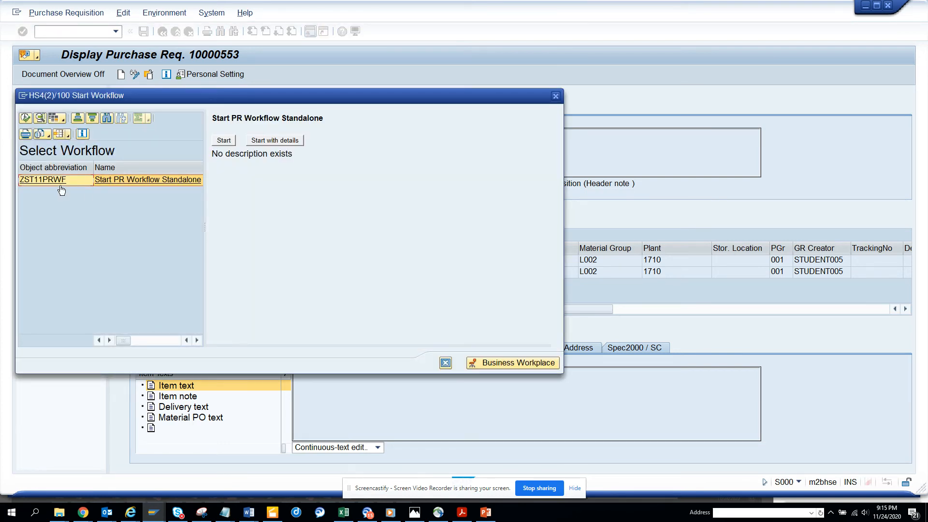
left_click(228, 140)
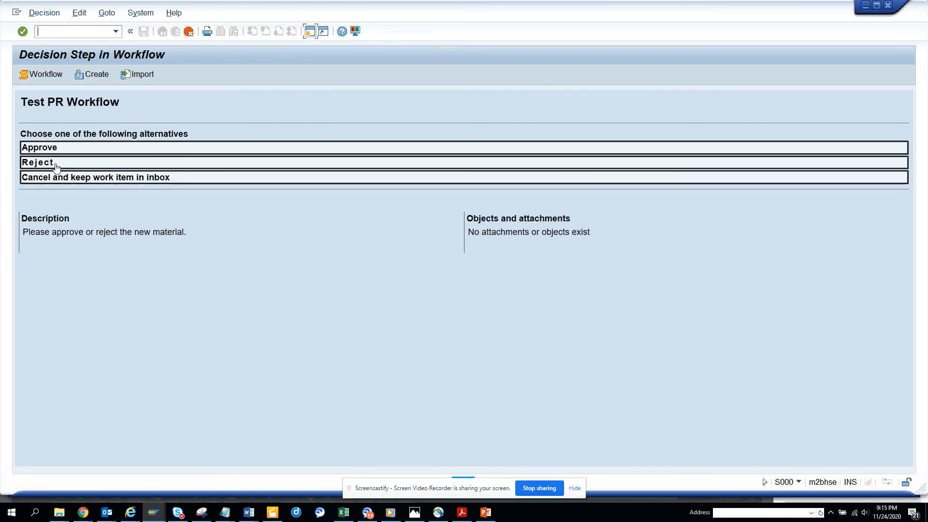
- Examine the started workflow's container values in its log, and return to the purchase requisition without making a decision
left_click(50, 74)
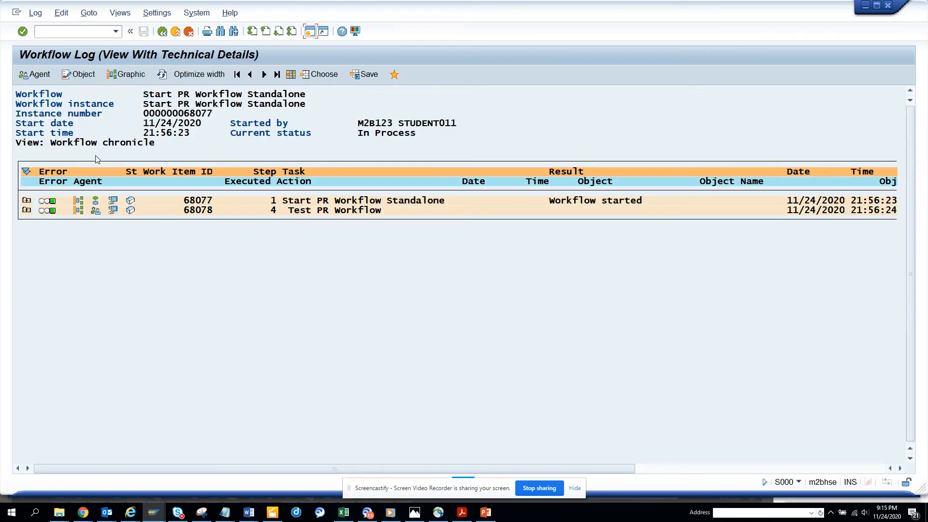
left_click(113, 202)
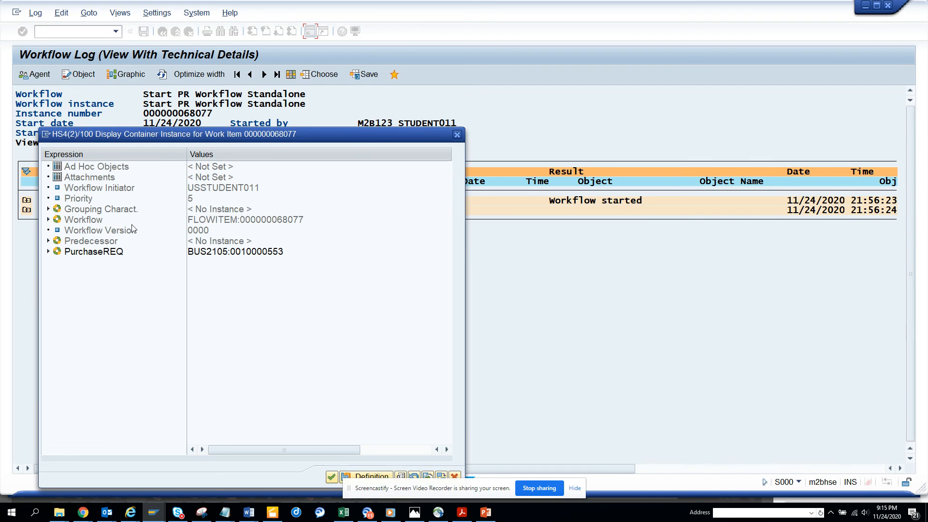
left_click(457, 134)
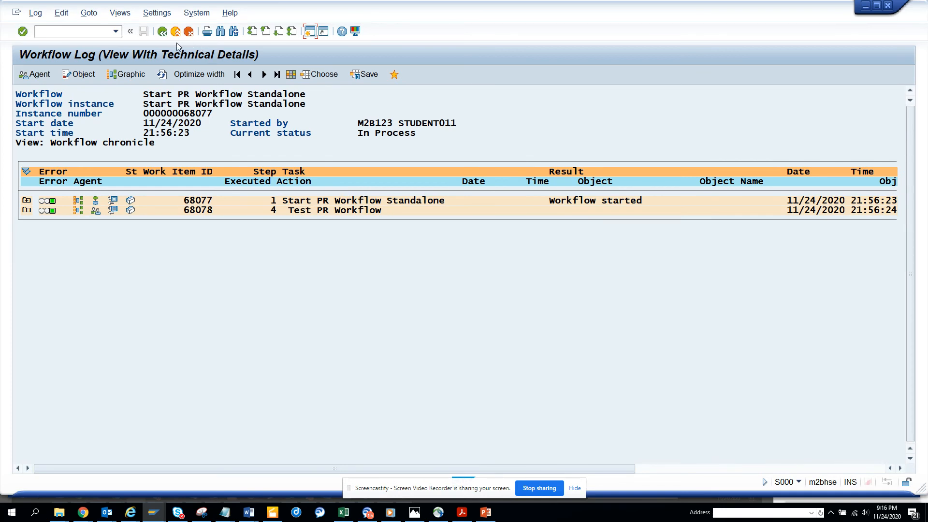
left_click(163, 31)
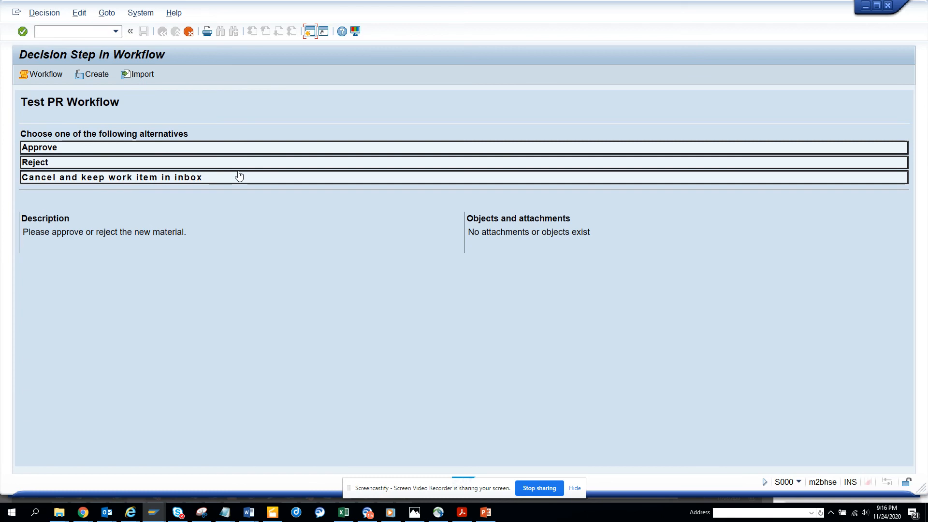
left_click(188, 31)
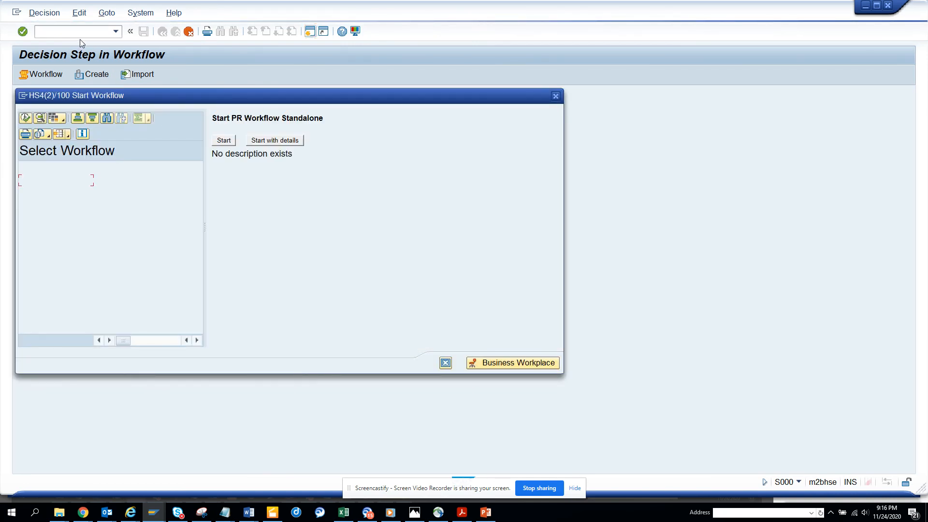
left_click(556, 97)
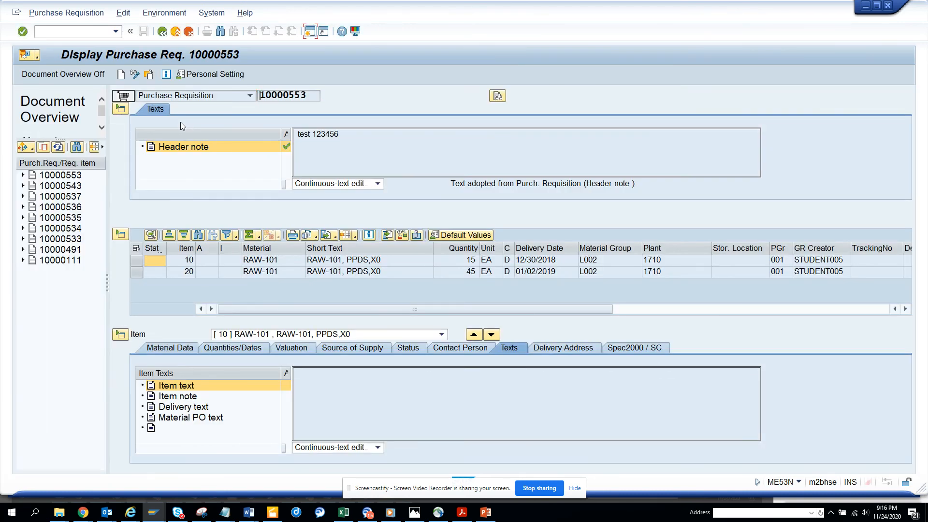
- Switch to the workflow template session, review the template's task attributes in its agent assignment without changing them, and leave the assignment
key("alt+Tab")
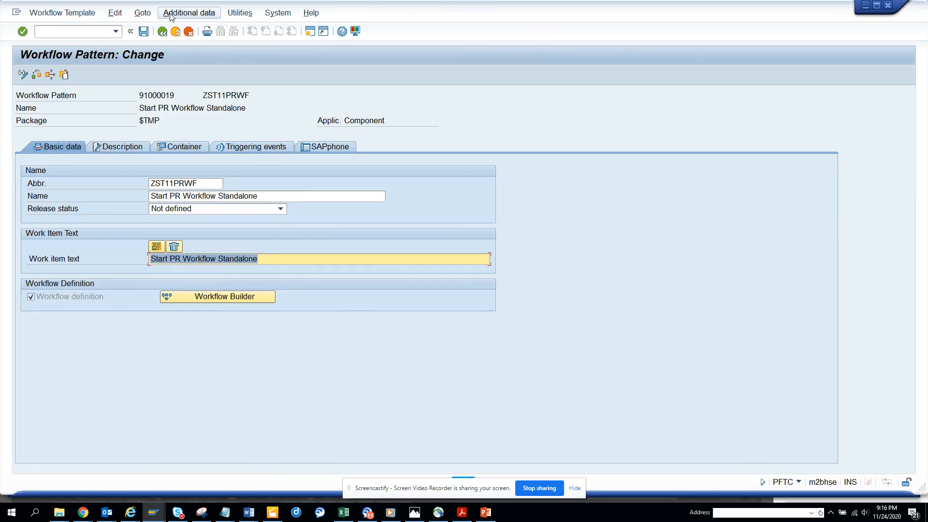
left_click(188, 13)
mouse_move(257, 39)
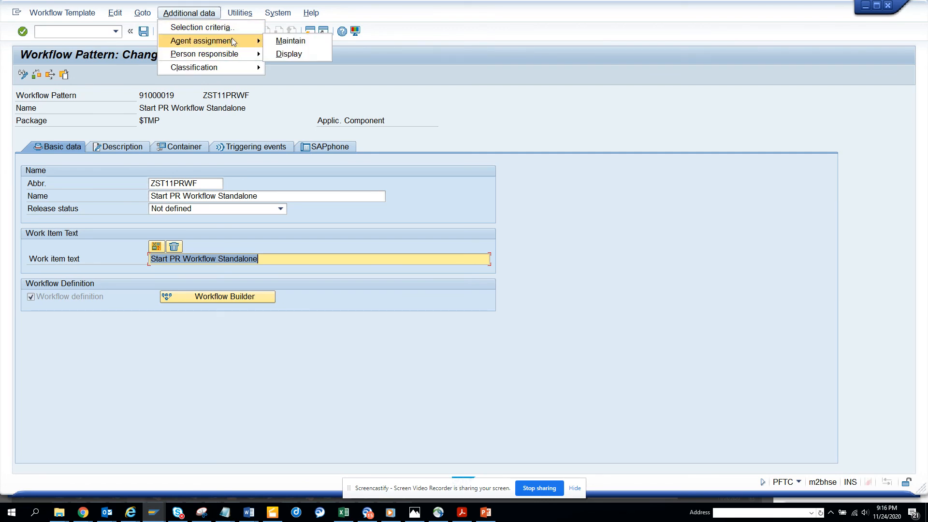
left_click(288, 41)
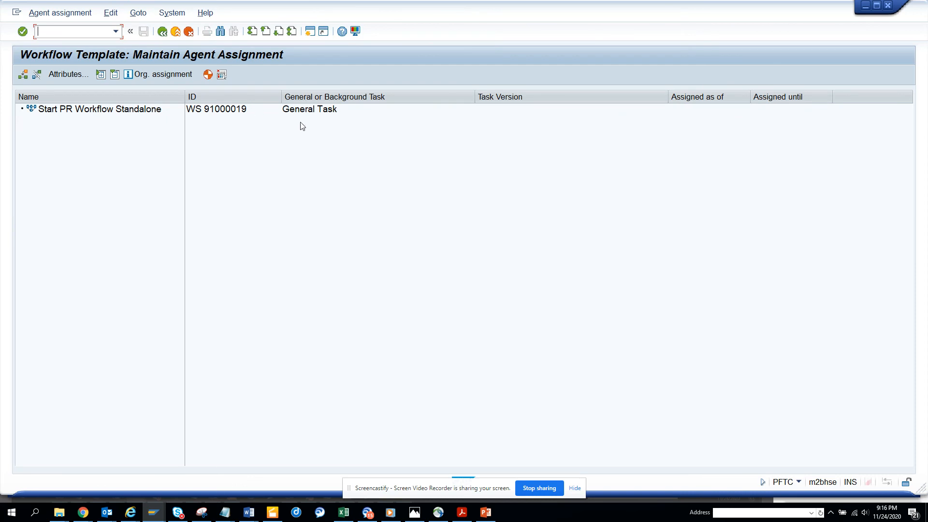
left_click(31, 110)
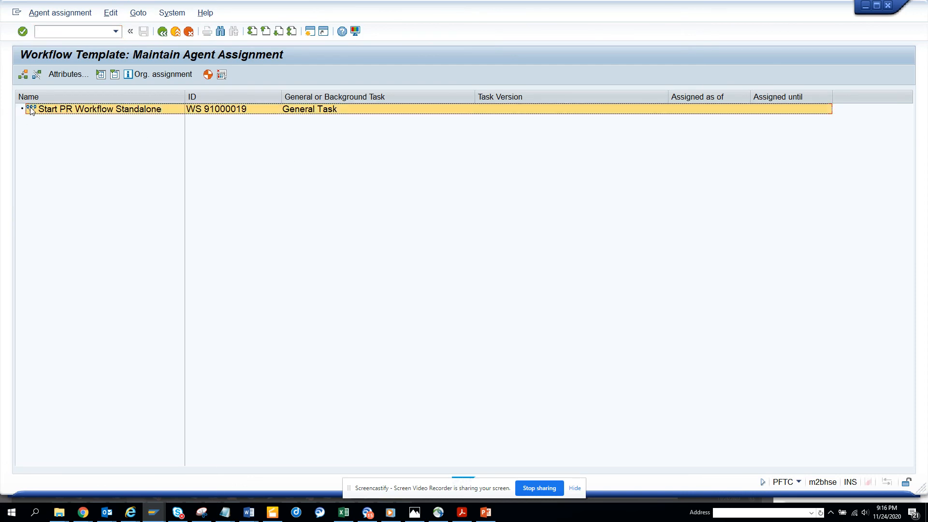
left_click(74, 76)
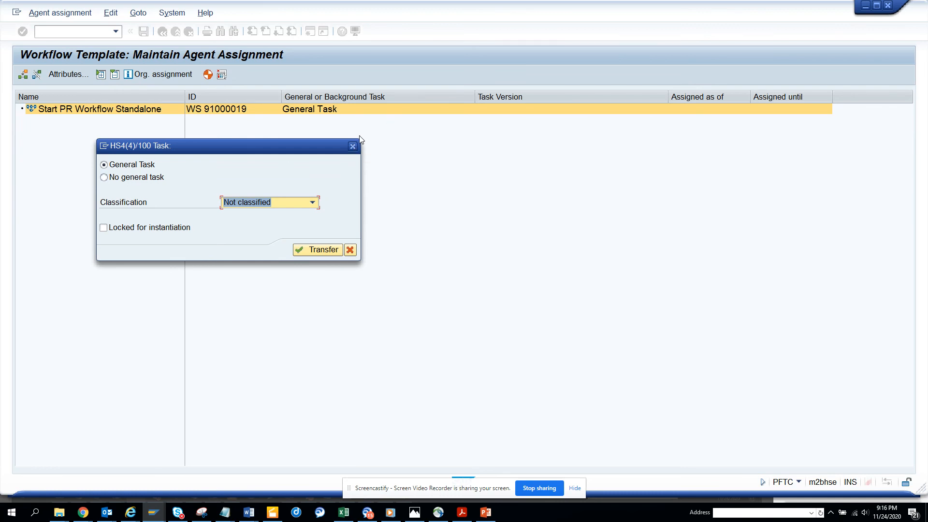
left_click(354, 146)
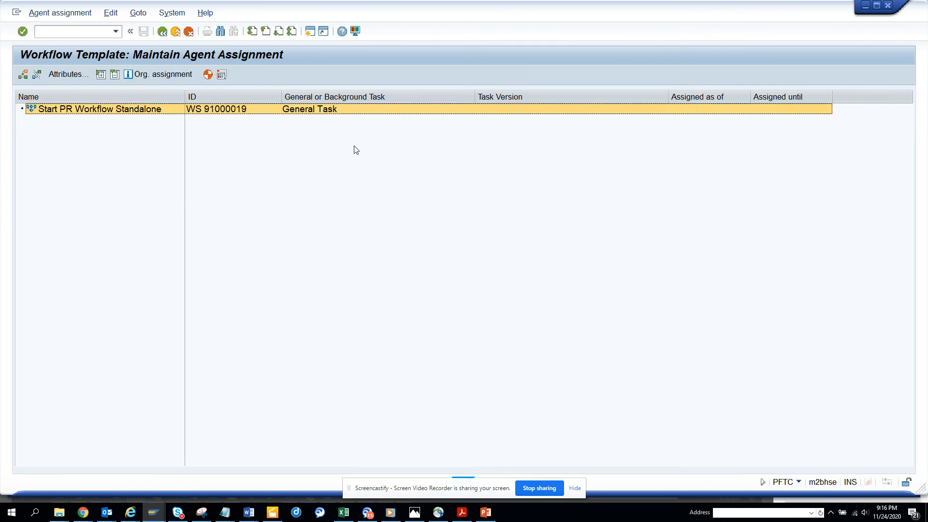
left_click(162, 32)
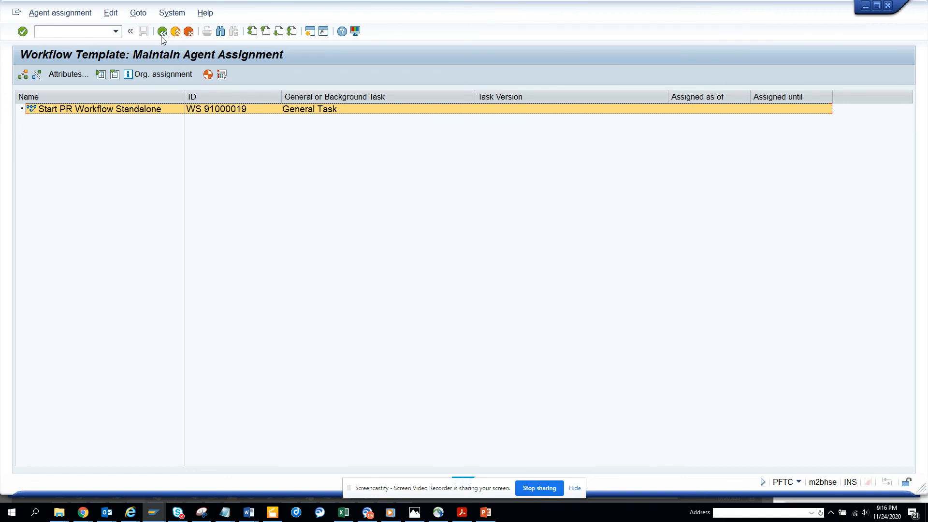